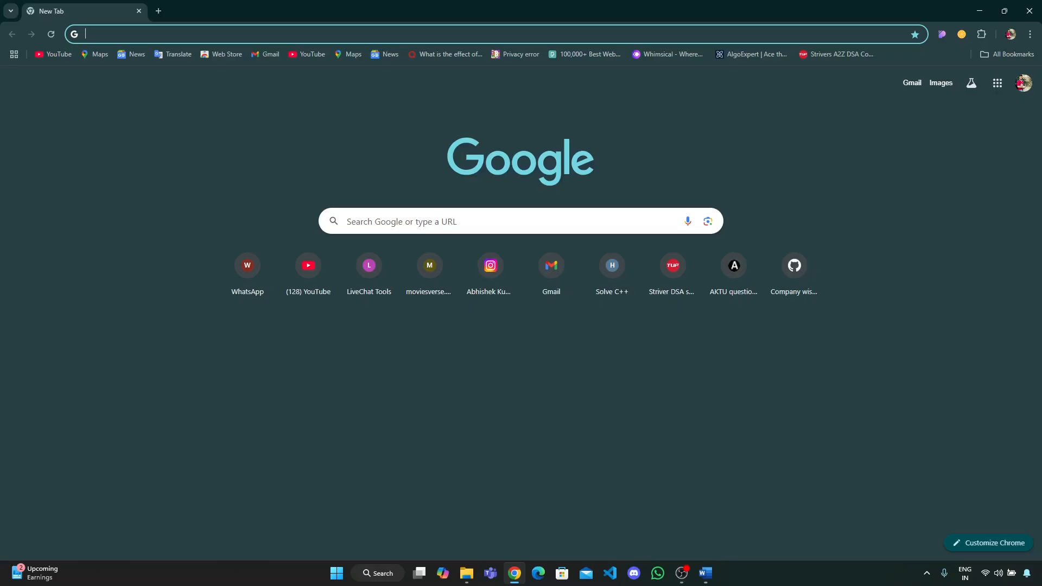
Search the web for aws and open the official Amazon Web Services site.
type("aws")
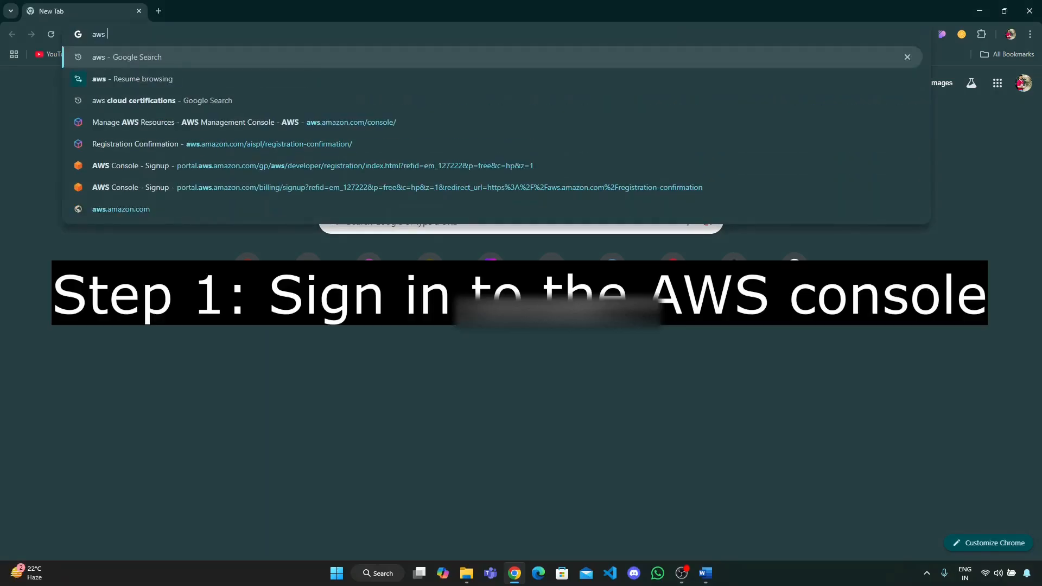
key("Return")
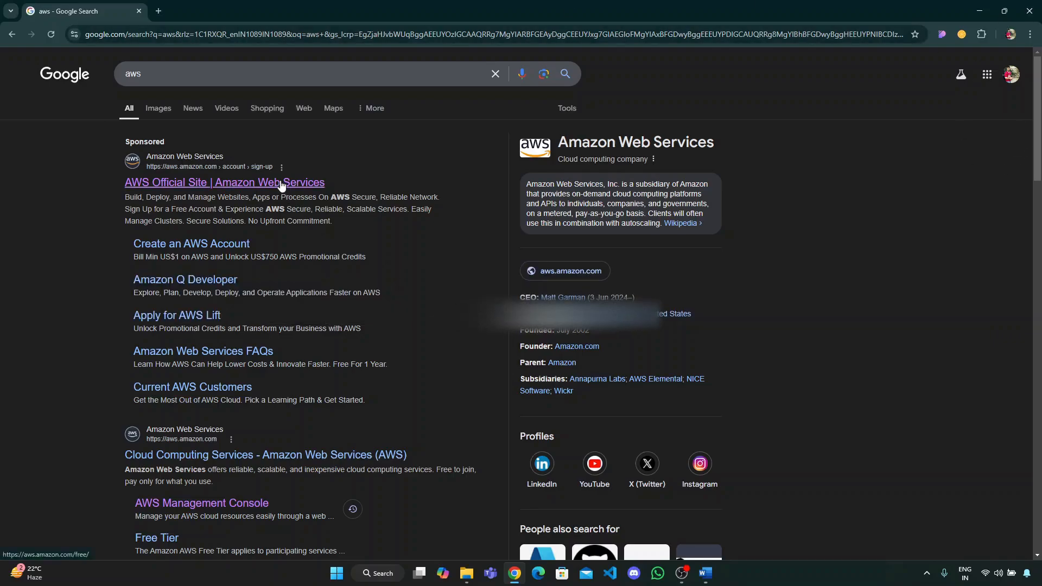
left_click(176, 185)
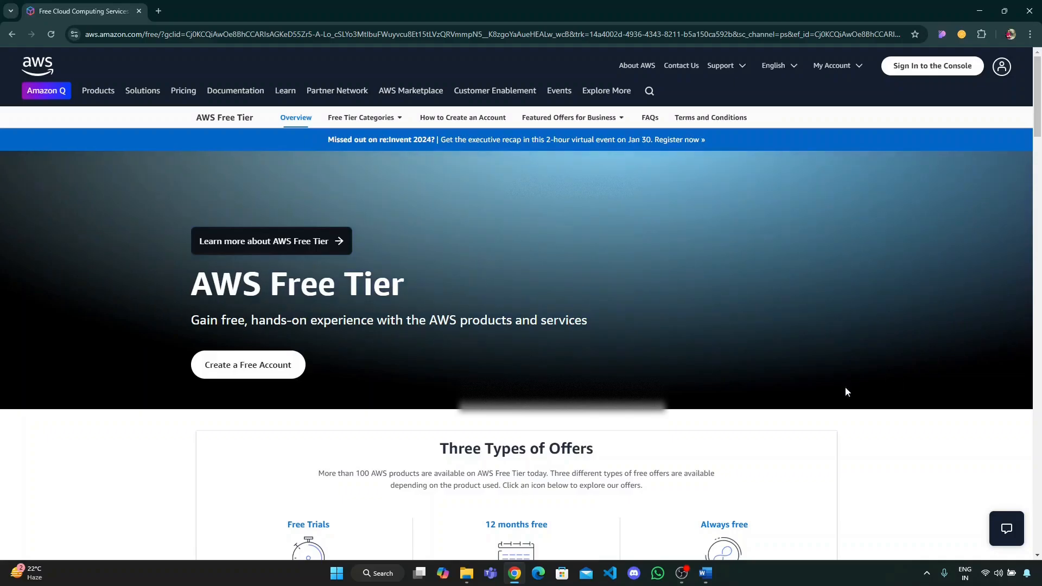
Review the AWS Free Tier product cards, including Amazon EC2, and open the sign-up page for a free account.
scroll(574, 380, "down", 10)
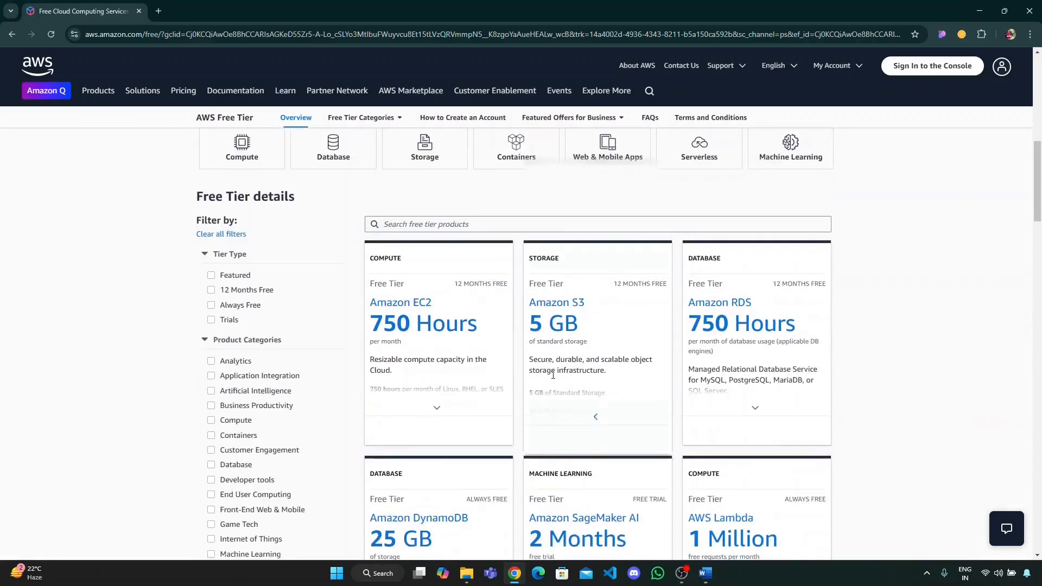
scroll(542, 362, "down", 3)
scroll(530, 349, "up", 3)
mouse_move(411, 330)
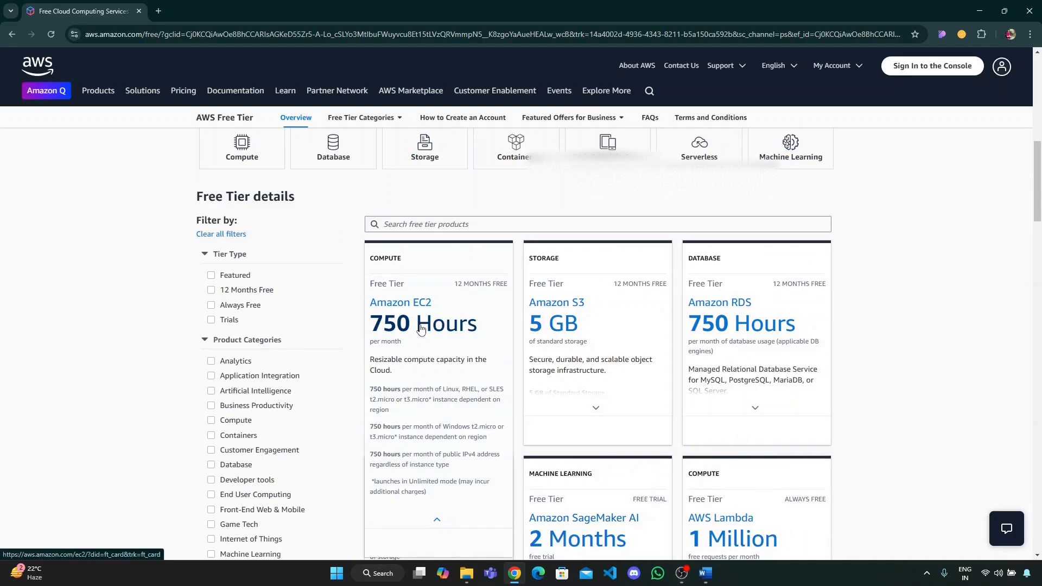
scroll(421, 329, "up", 15)
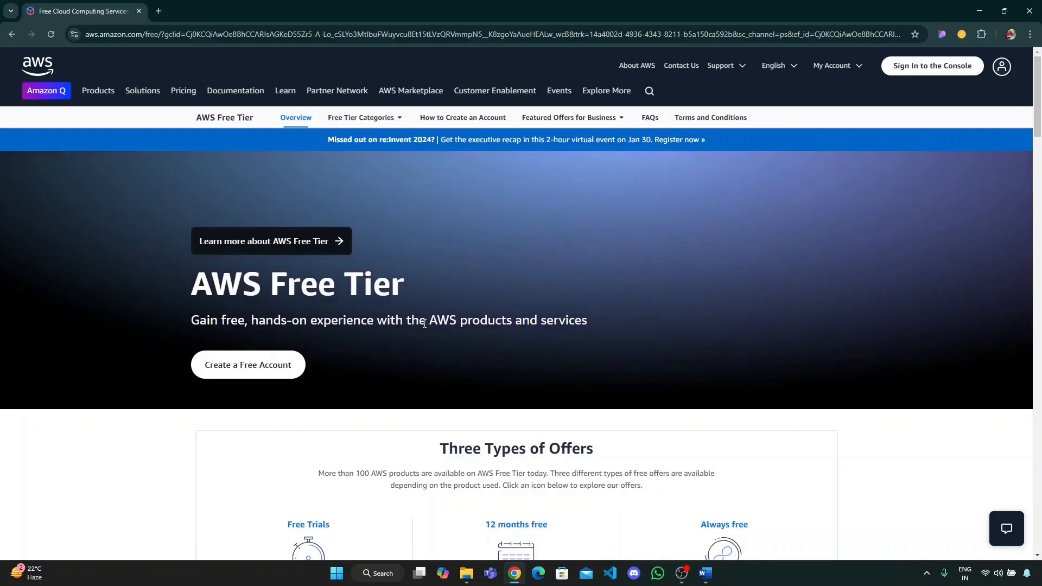
left_click(278, 374)
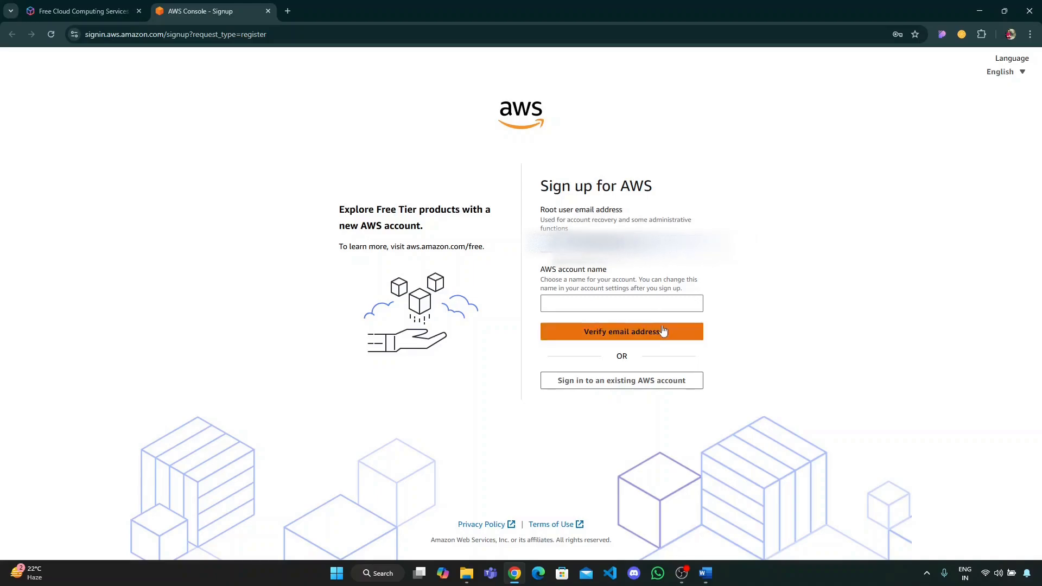
Switch to signing in with an existing AWS account and sign in as root user with the prefilled email and password.
left_click(663, 383)
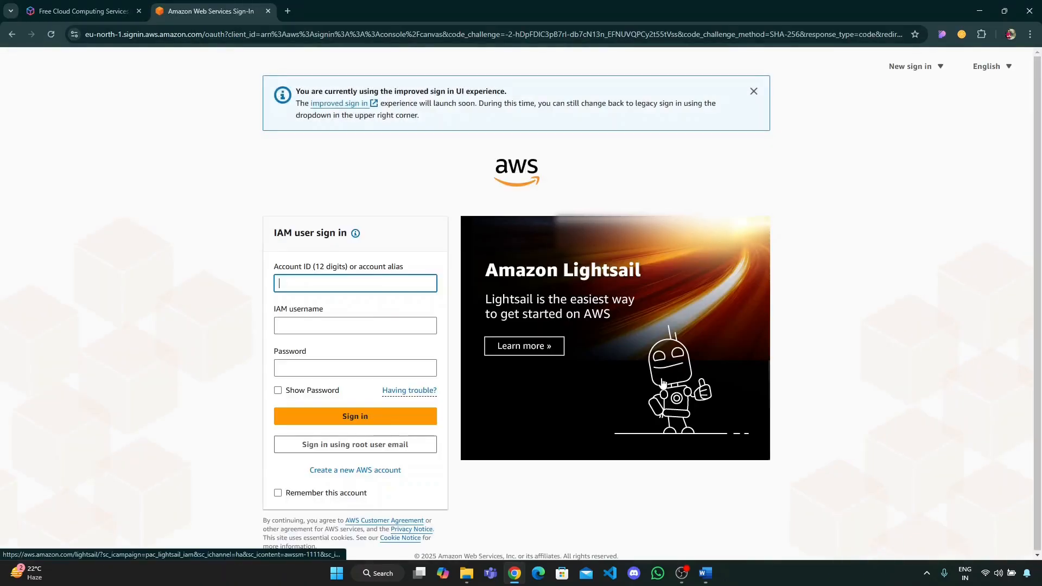
left_click(378, 444)
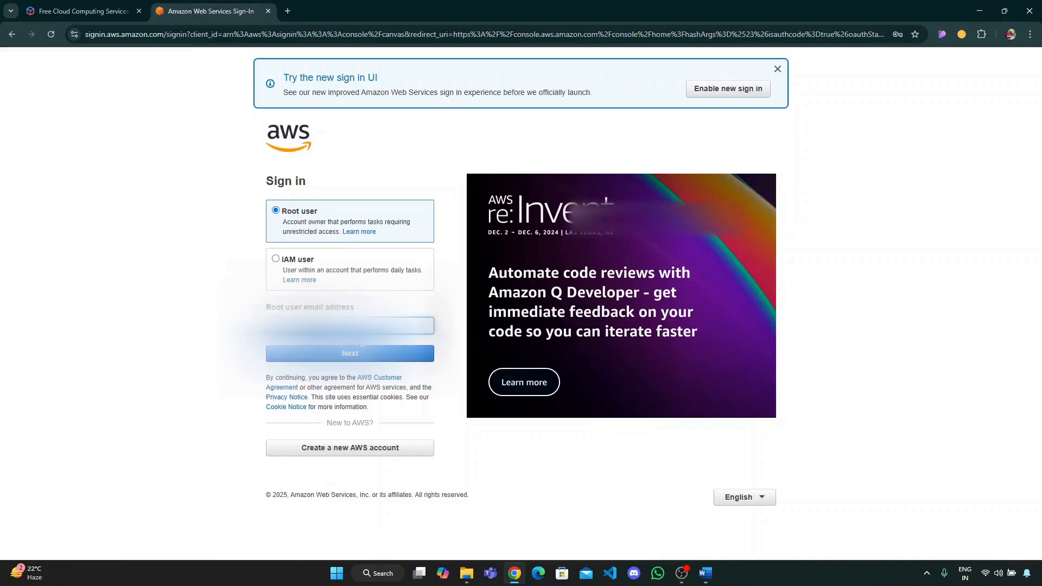
left_click(353, 354)
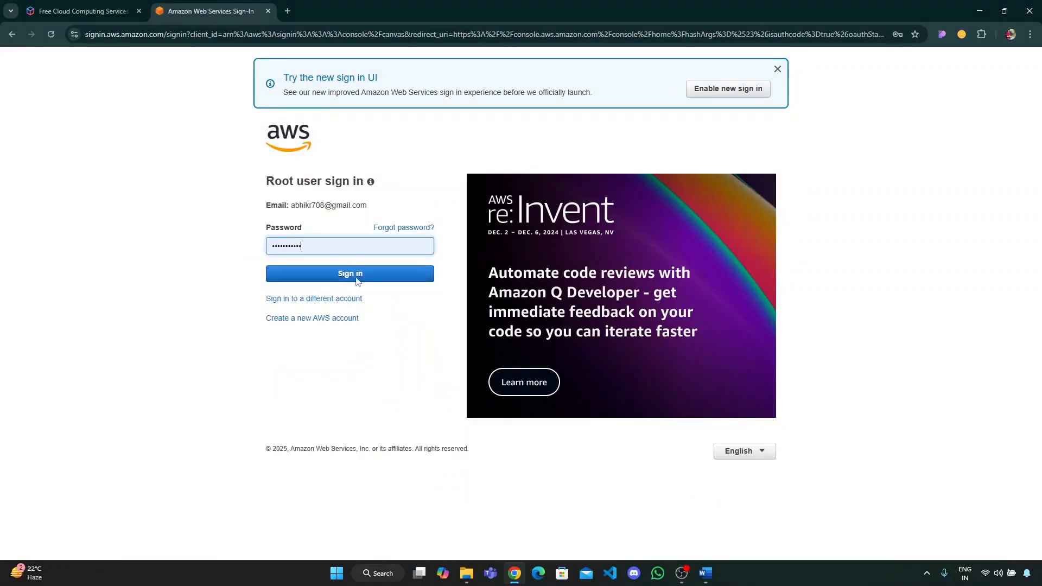
left_click(357, 279)
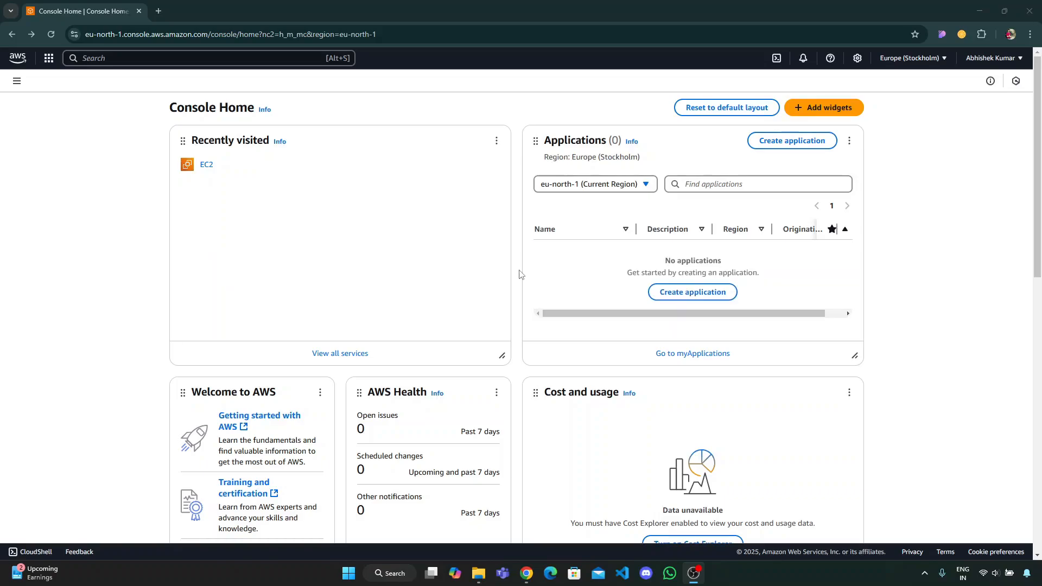
Show all AWS services and open EC2 from the Compute category.
scroll(518, 273, "down", 12)
scroll(516, 272, "up", 12)
left_click(17, 82)
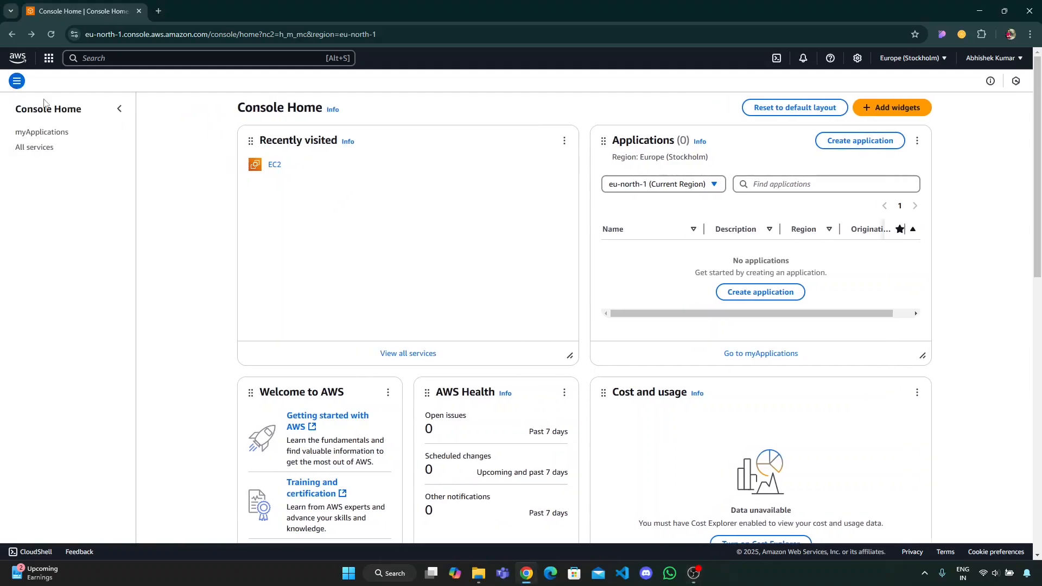
left_click(49, 148)
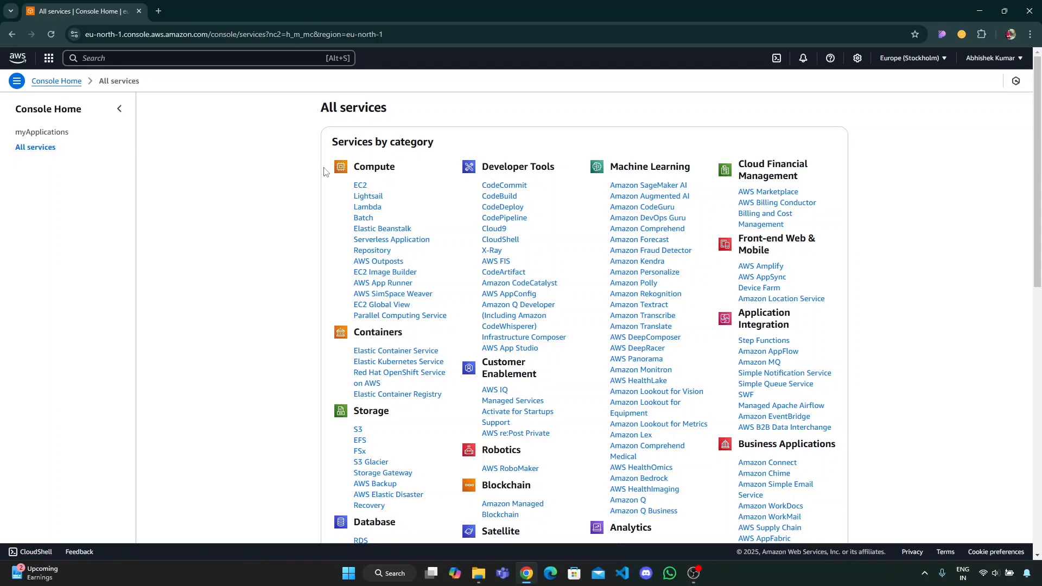
scroll(377, 171, "down", 10)
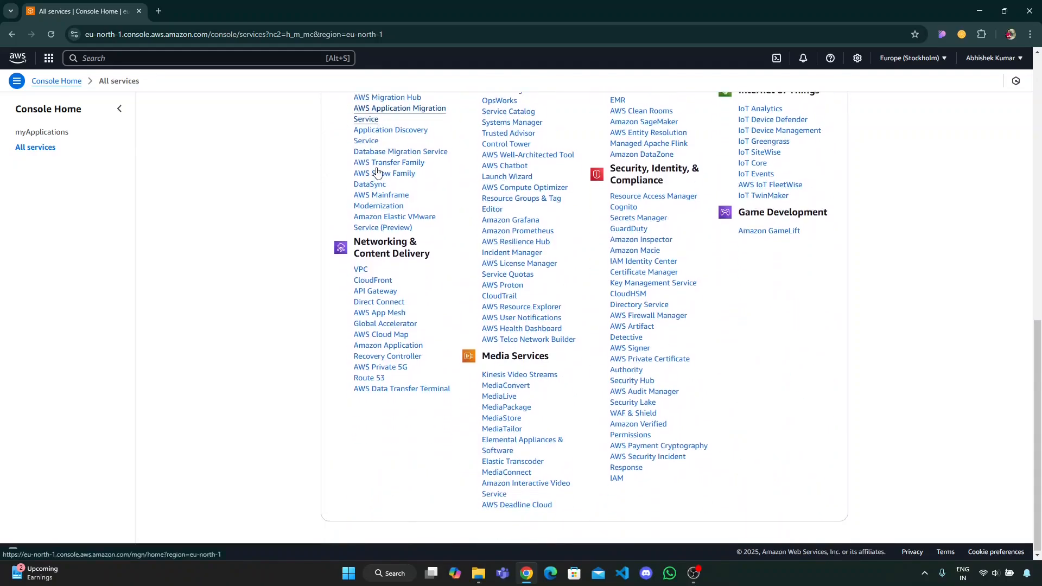
scroll(378, 173, "up", 10)
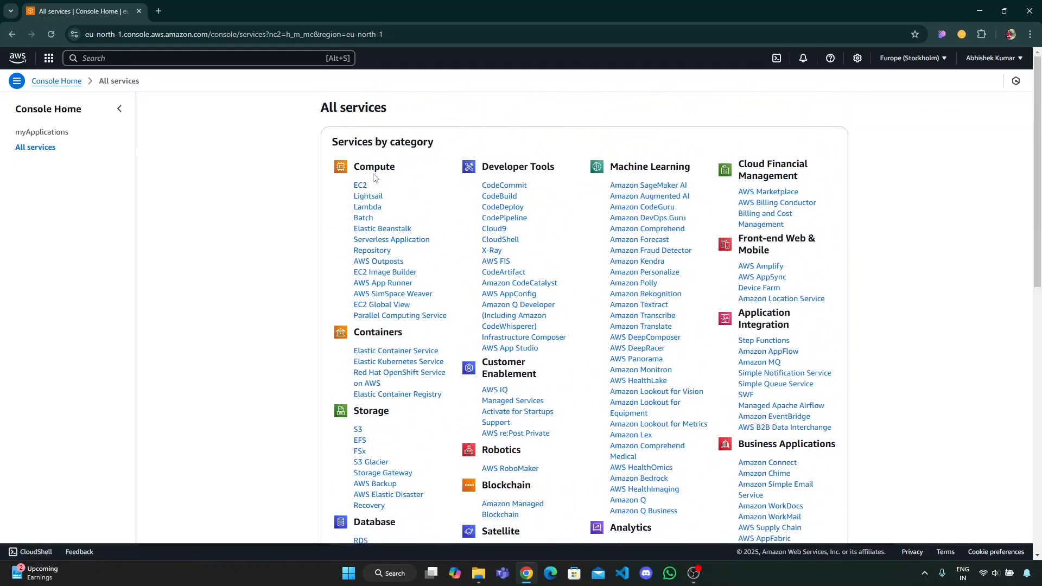
left_click(364, 187)
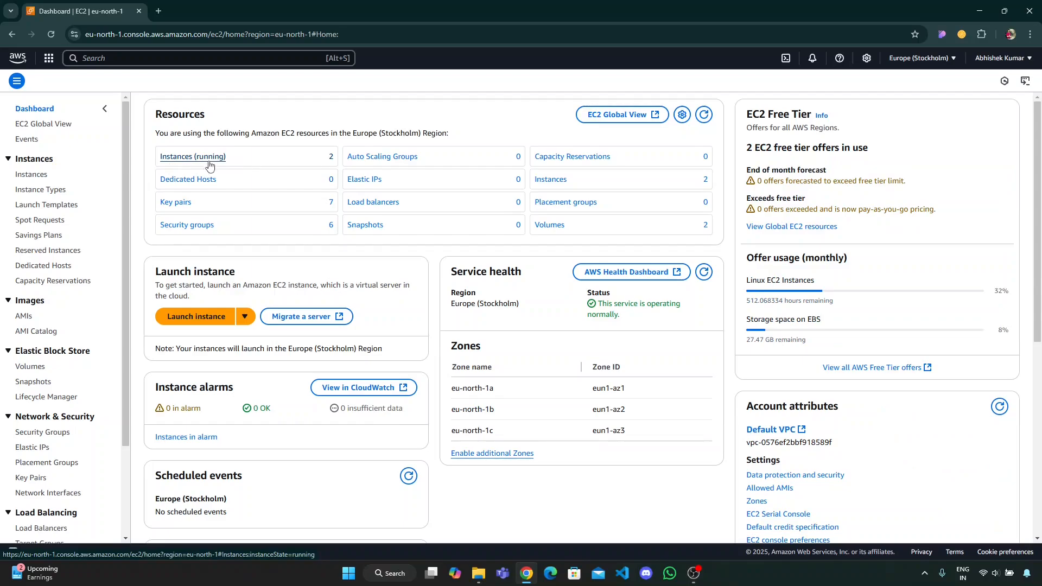
Start launching a new instance from the running instances list and name it youtube-vm1.
left_click(210, 162)
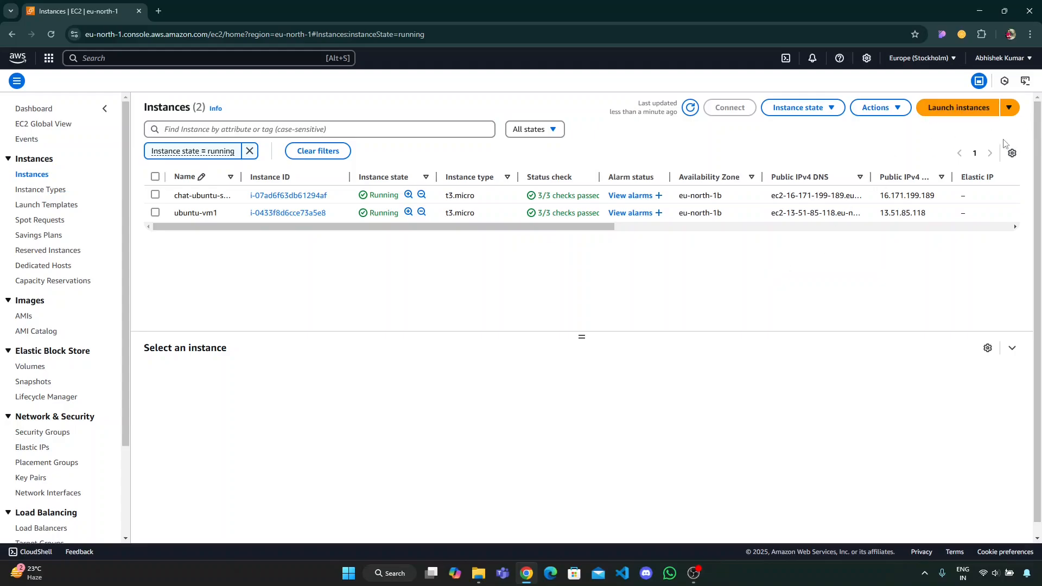
left_click(964, 109)
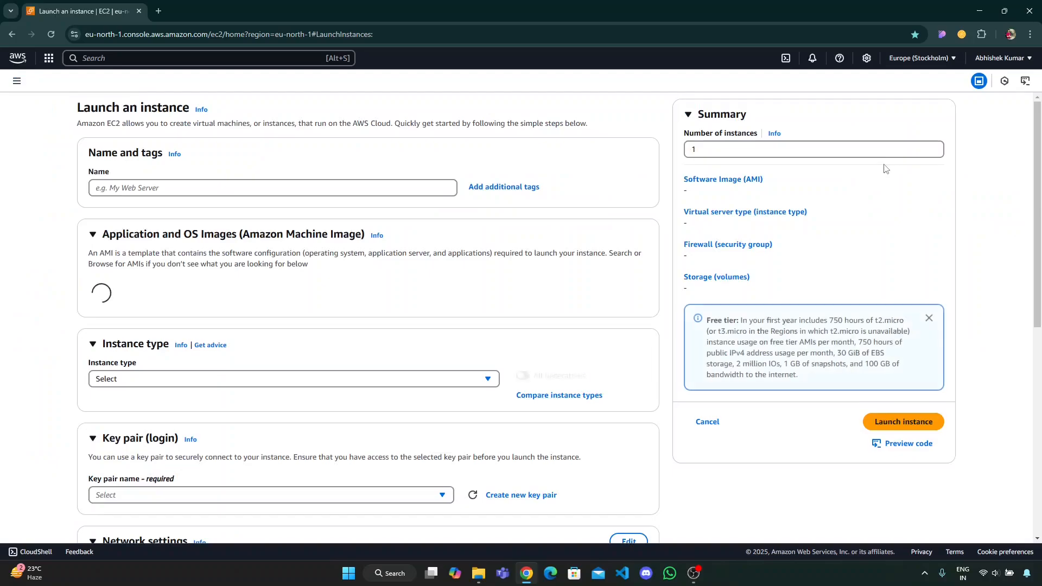
left_click(205, 189)
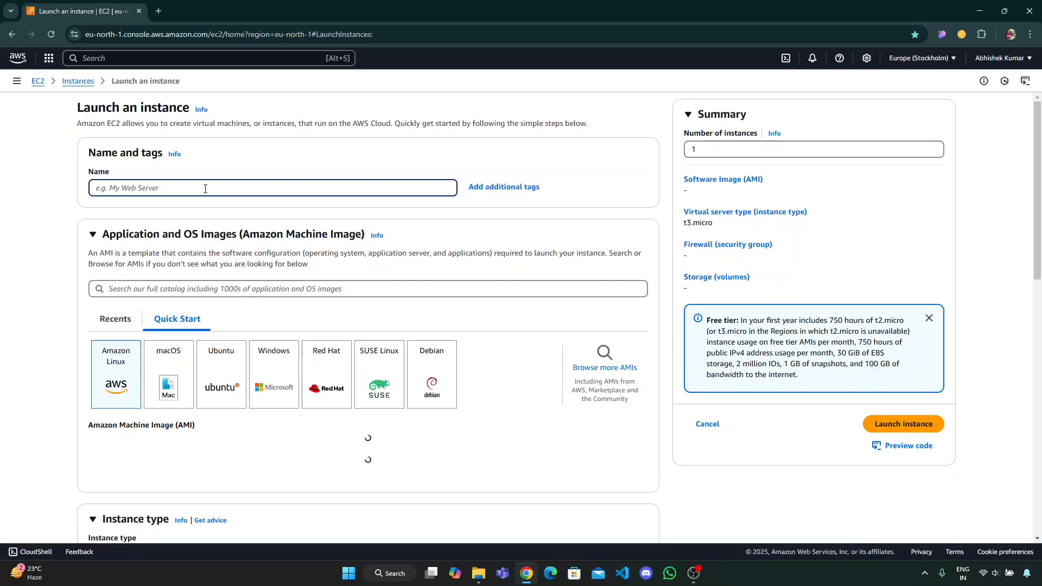
type("youtube")
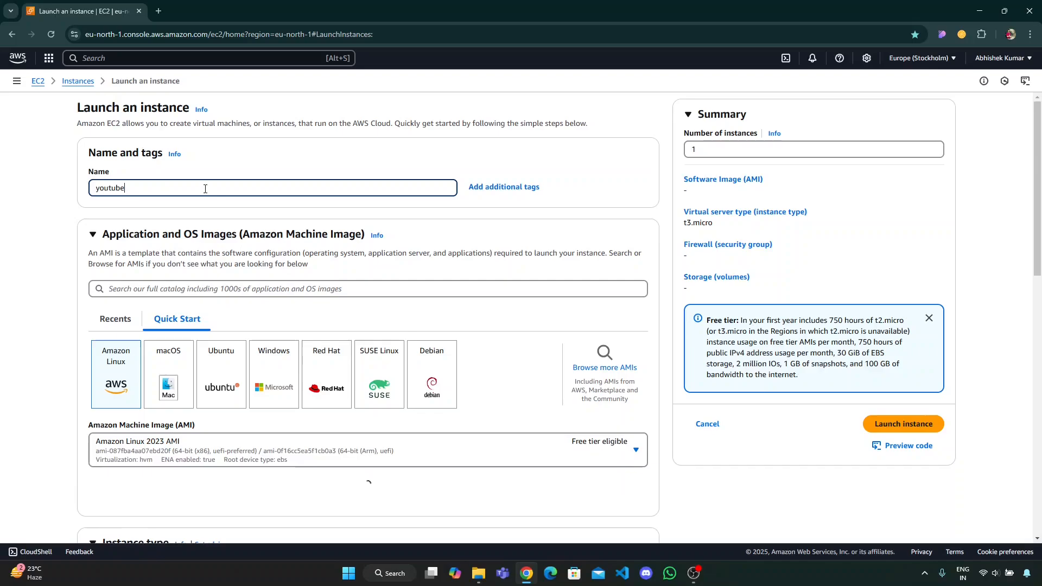
type("-vm2")
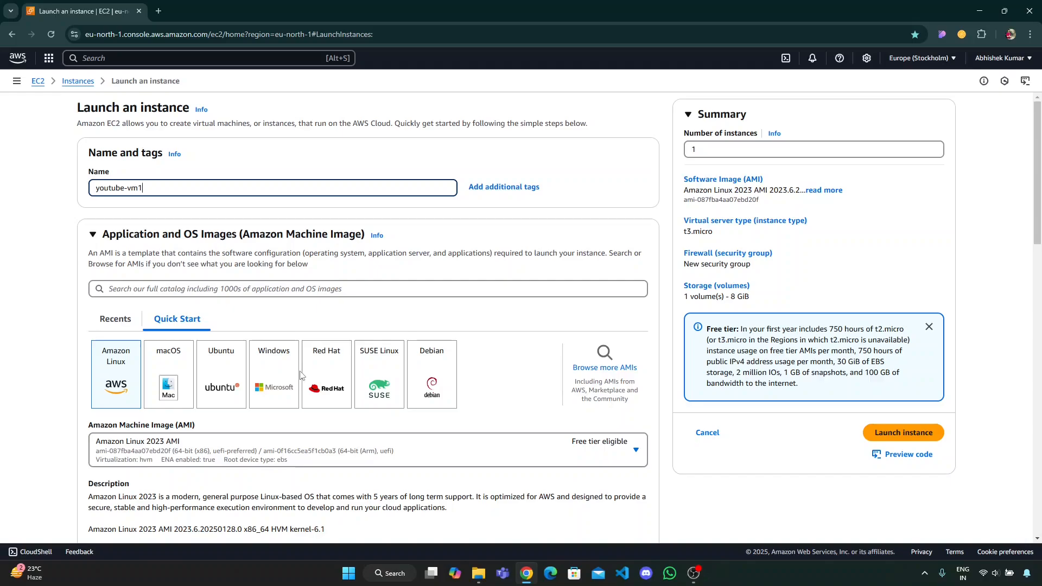
Choose Ubuntu as the operating system image, with the Ubuntu Server 24.04 LTS (HVM), SSD Volume Type AMI.
left_click(224, 383)
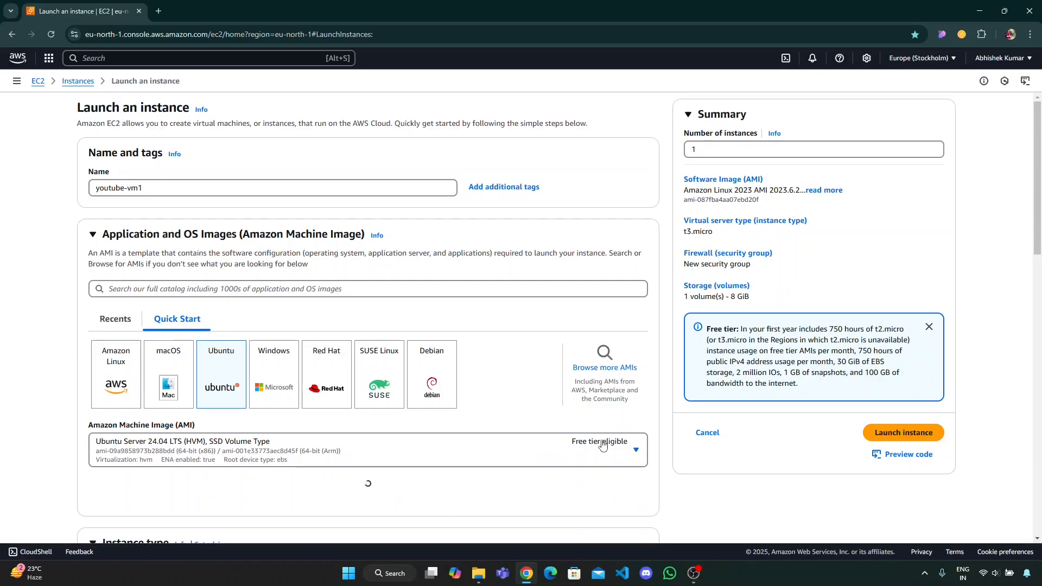
left_click(636, 449)
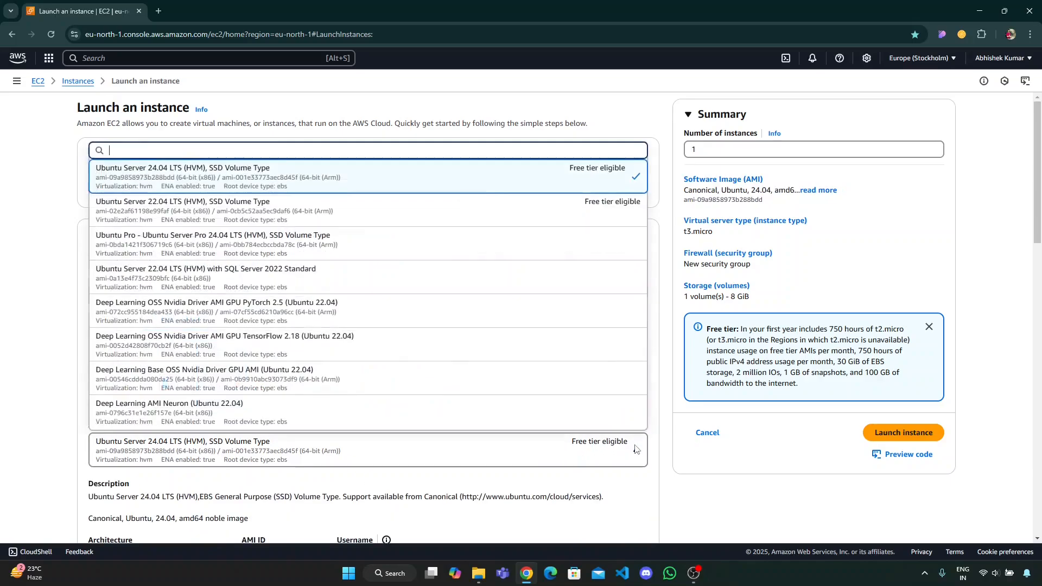
left_click(635, 449)
scroll(640, 452, "down", 3)
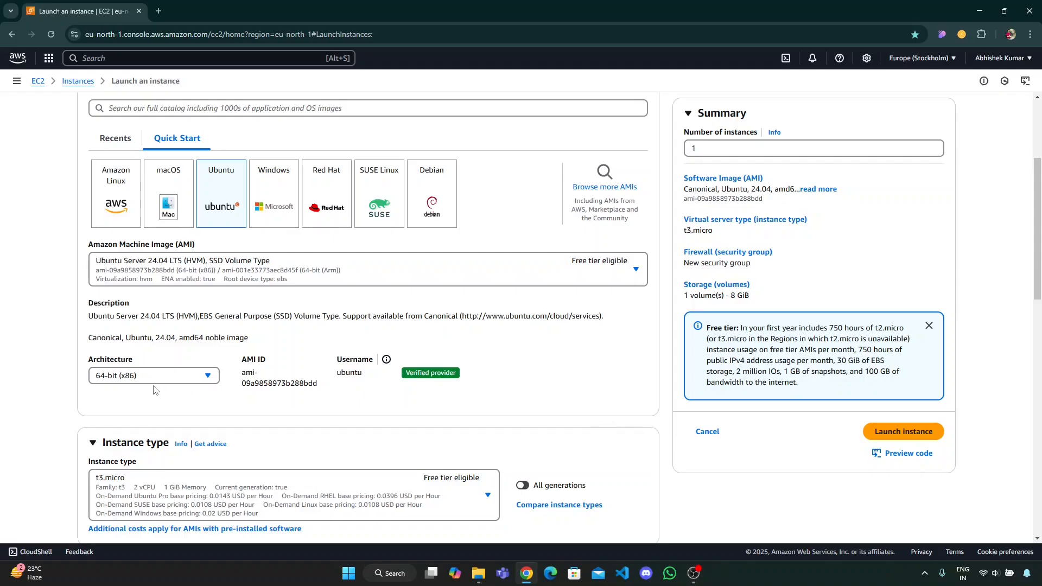
Check the available instance types and keep the free tier eligible t3.micro.
scroll(157, 388, "down", 3)
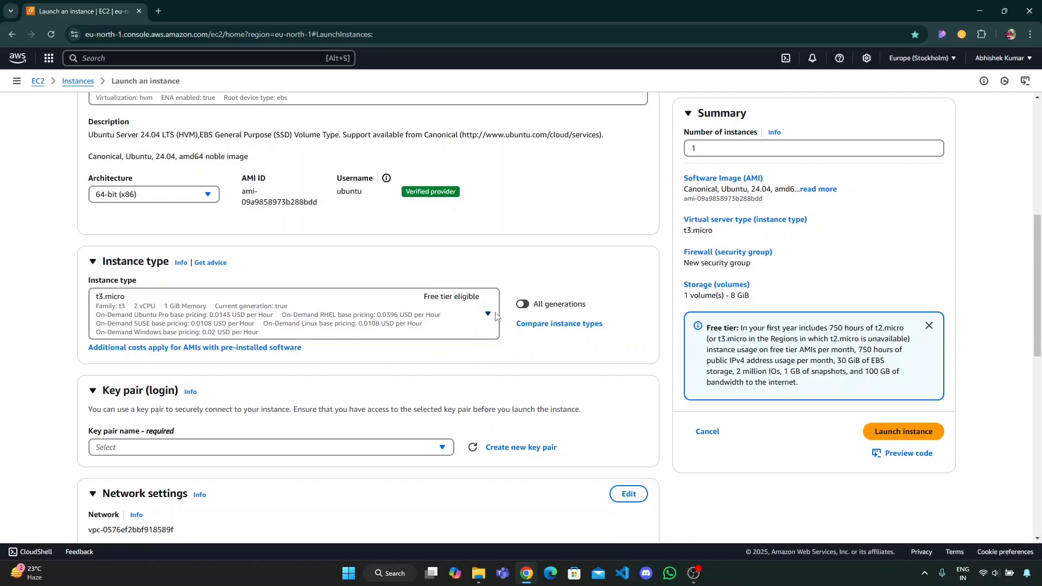
left_click(418, 316)
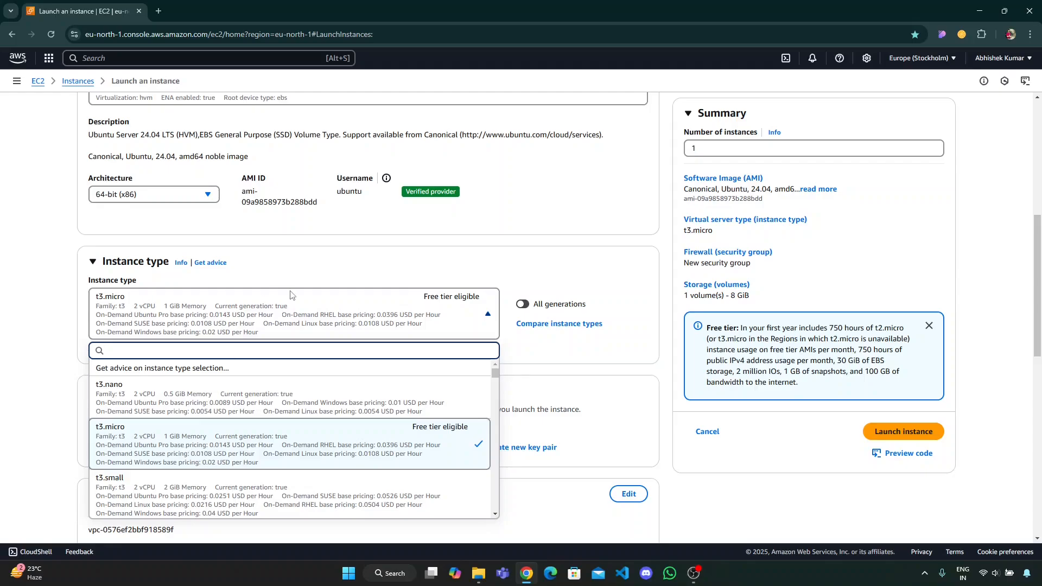
left_click(487, 318)
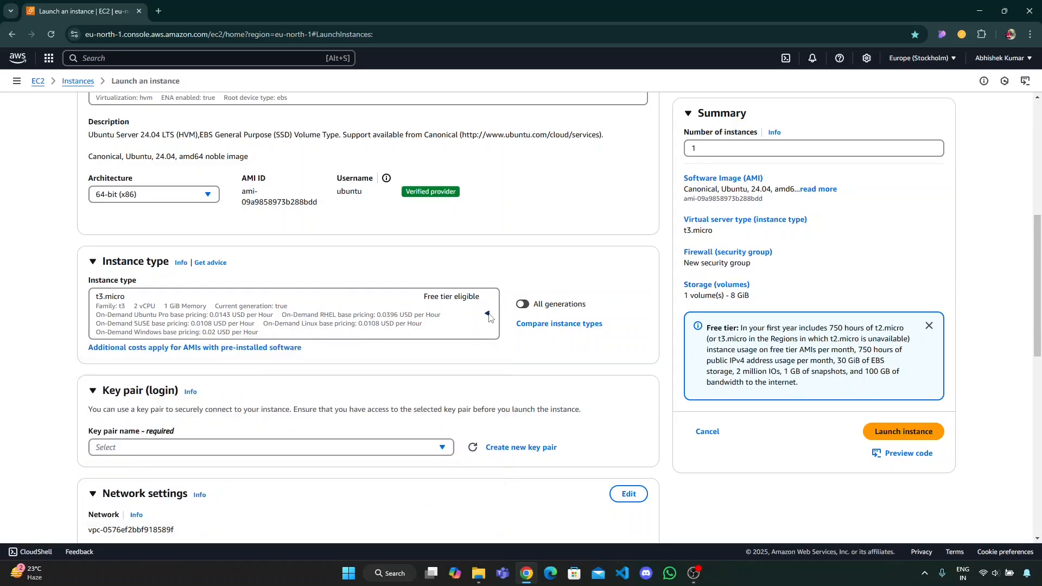
Create an RSA key pair named youtube-vm1-key in .pem format for logging in to the instance.
scroll(480, 324, "down", 2)
scroll(480, 323, "down", 1)
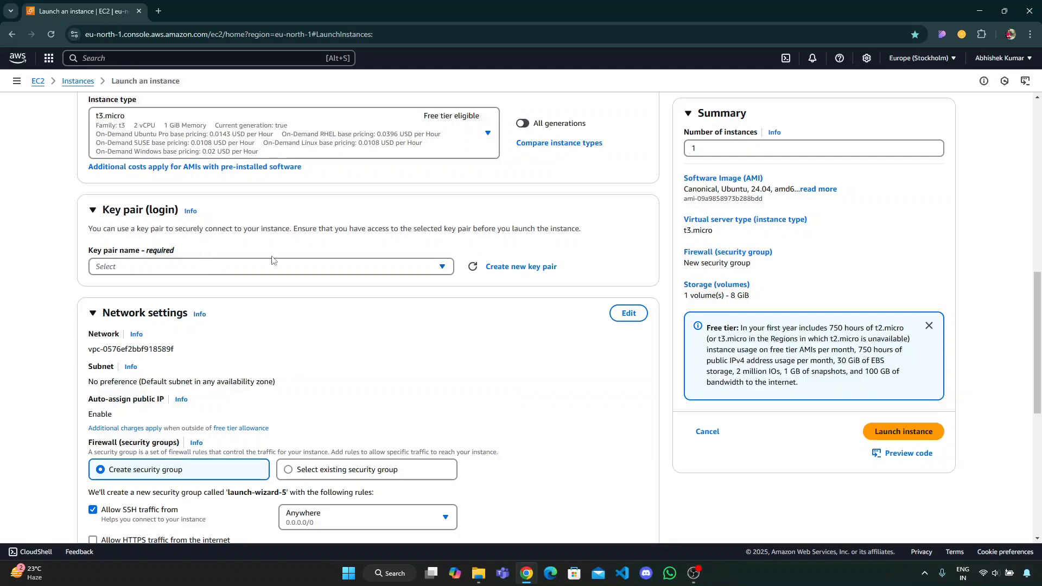
left_click(546, 273)
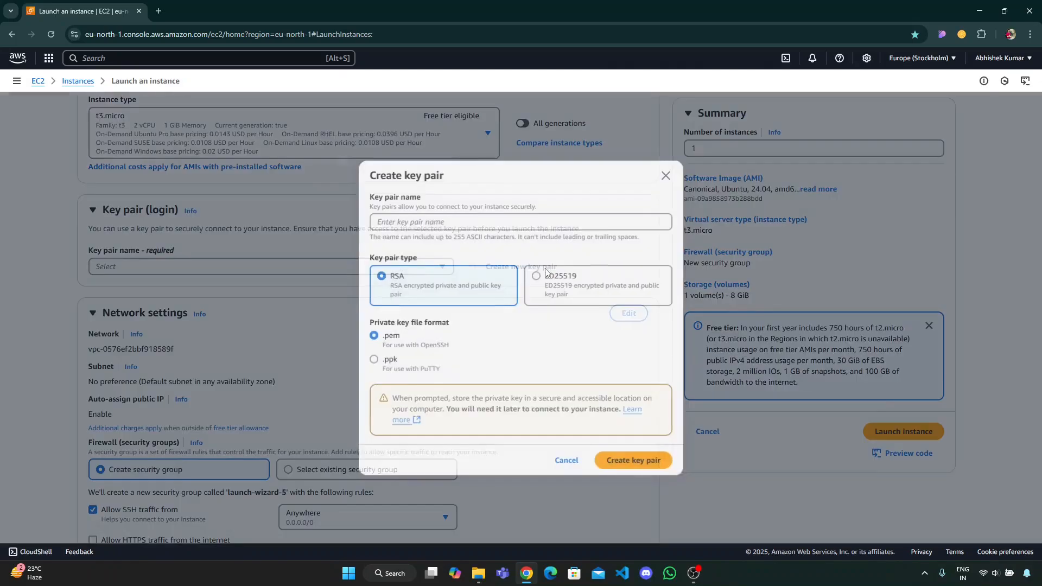
left_click(539, 223)
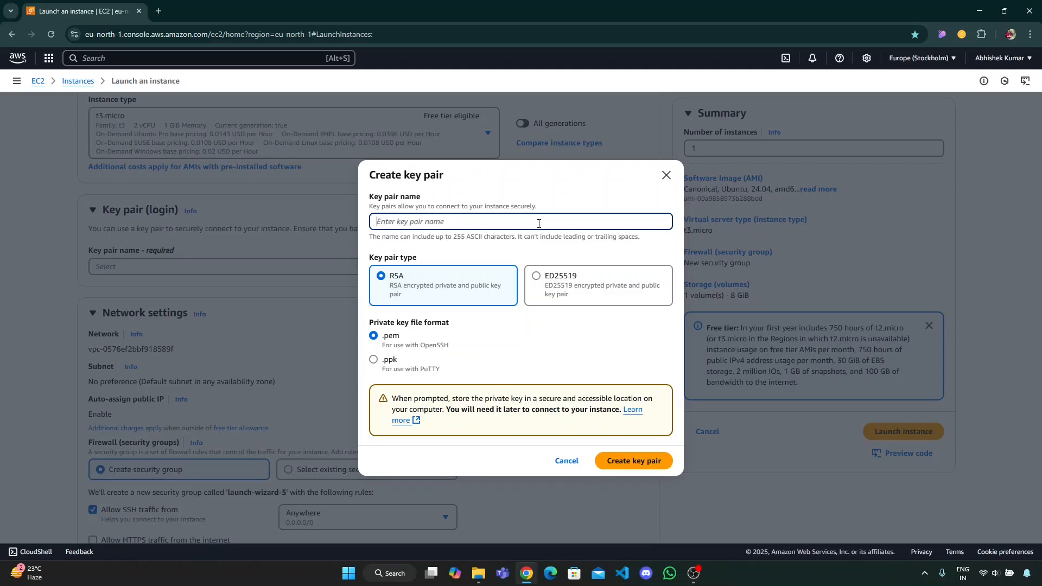
type("youtube-vm1-key")
left_click(658, 465)
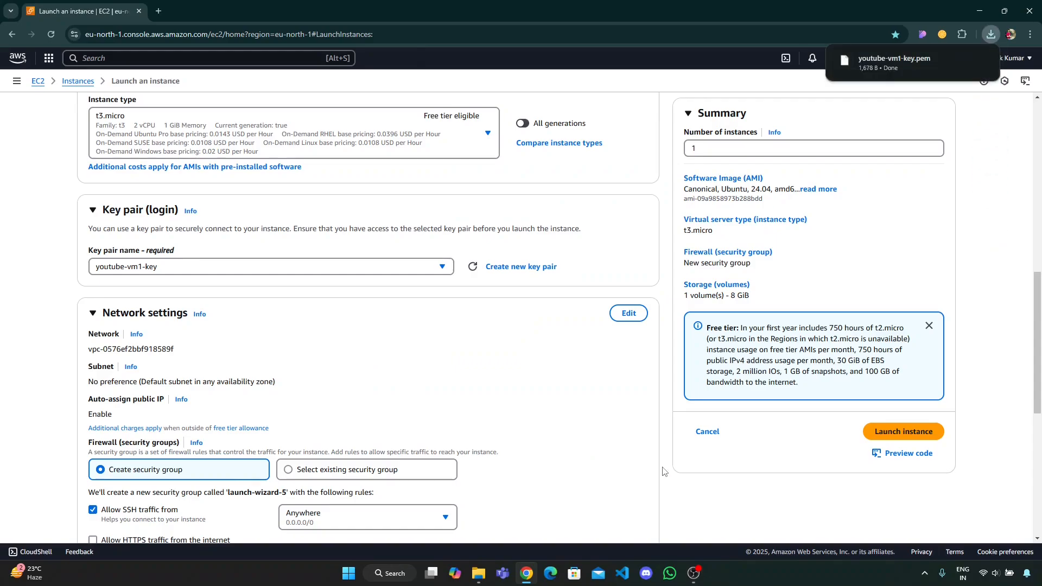
Allow SSH traffic from Anywhere and enable HTTPS and HTTP traffic from the internet in the new security group.
scroll(79, 461, "down", 3)
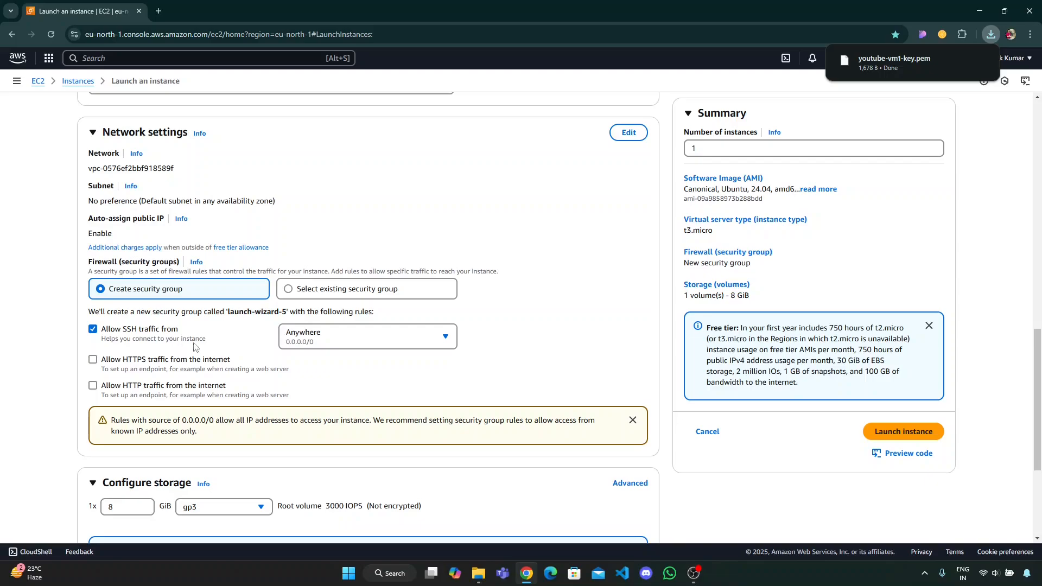
left_click(308, 343)
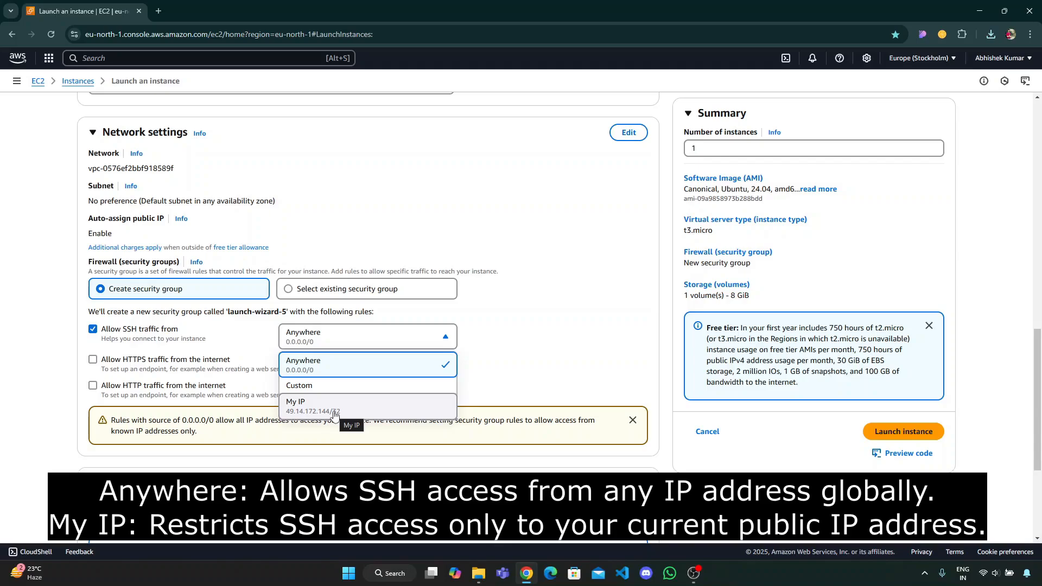
left_click(305, 364)
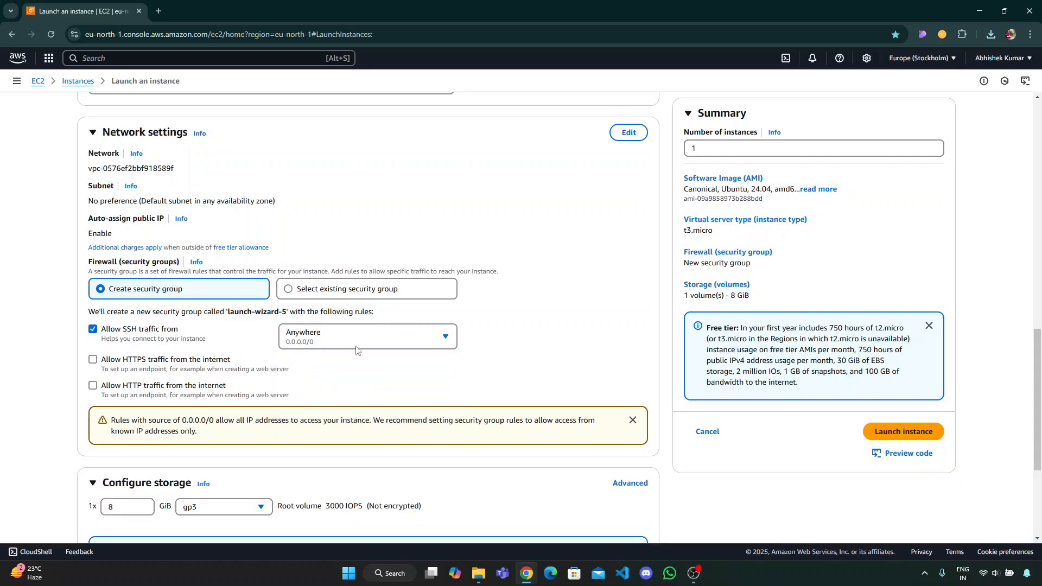
left_click(109, 361)
left_click(93, 387)
scroll(131, 388, "down", 4)
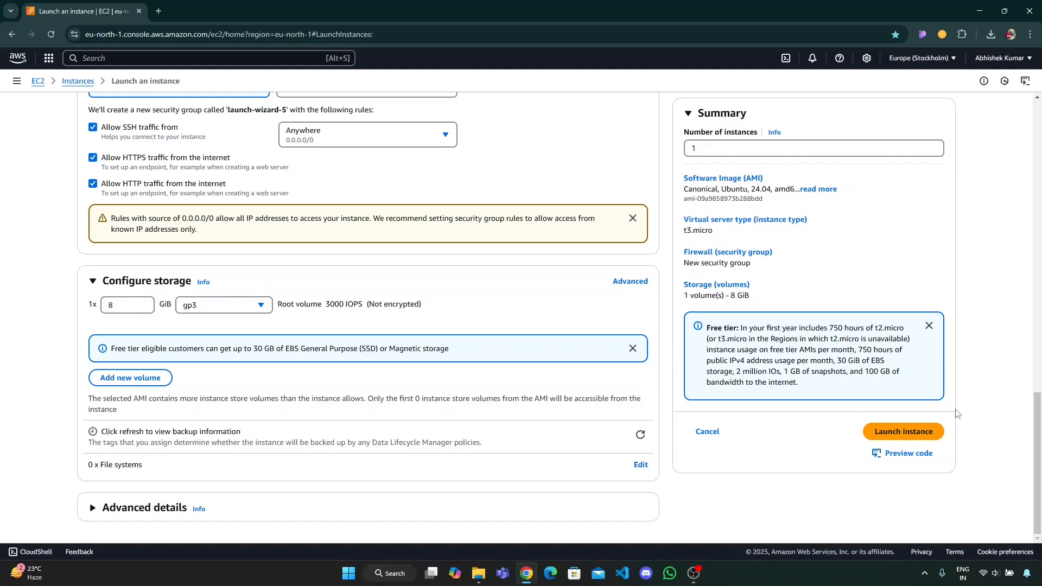
Launch the configured instance and open its connection instructions.
left_click(914, 434)
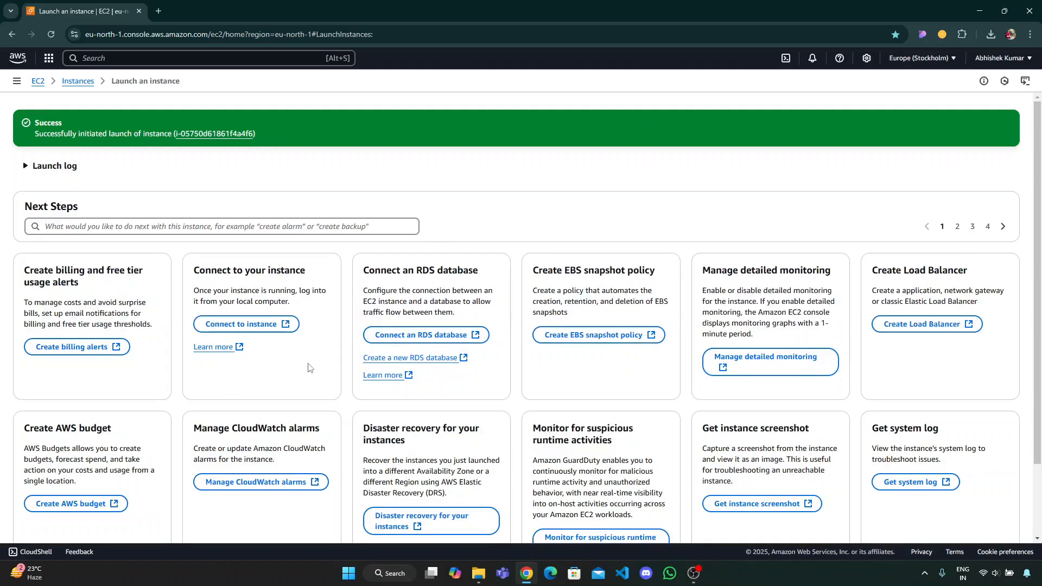
left_click(246, 327)
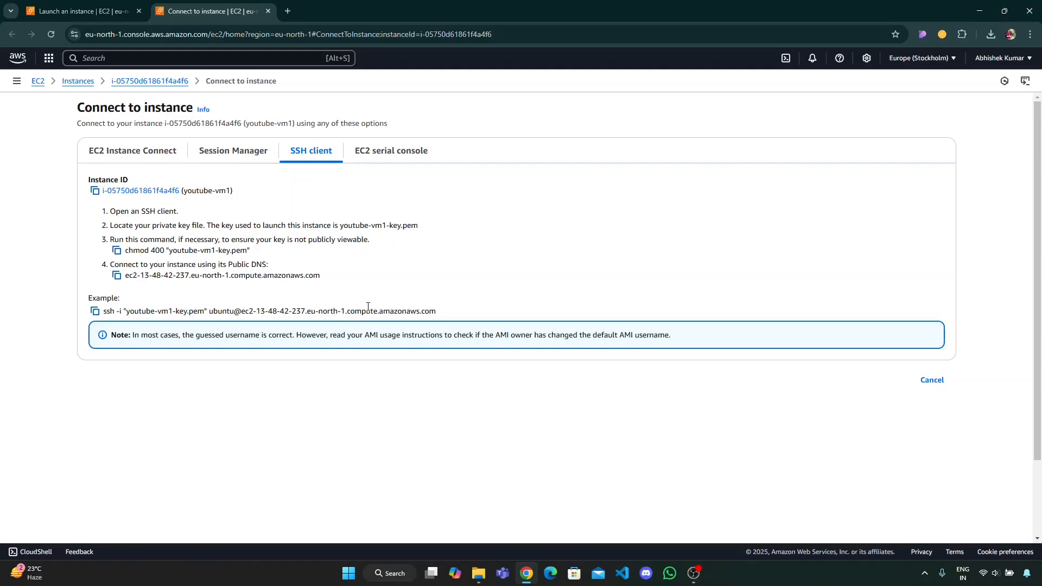
Open Windows Terminal, maximize its window and enlarge the text.
key("super")
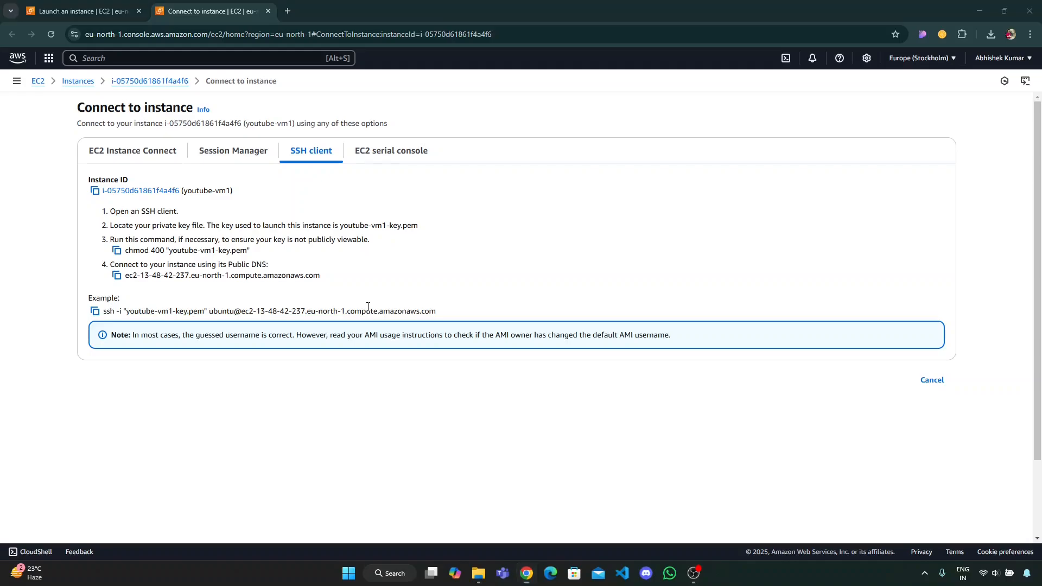
type("termi")
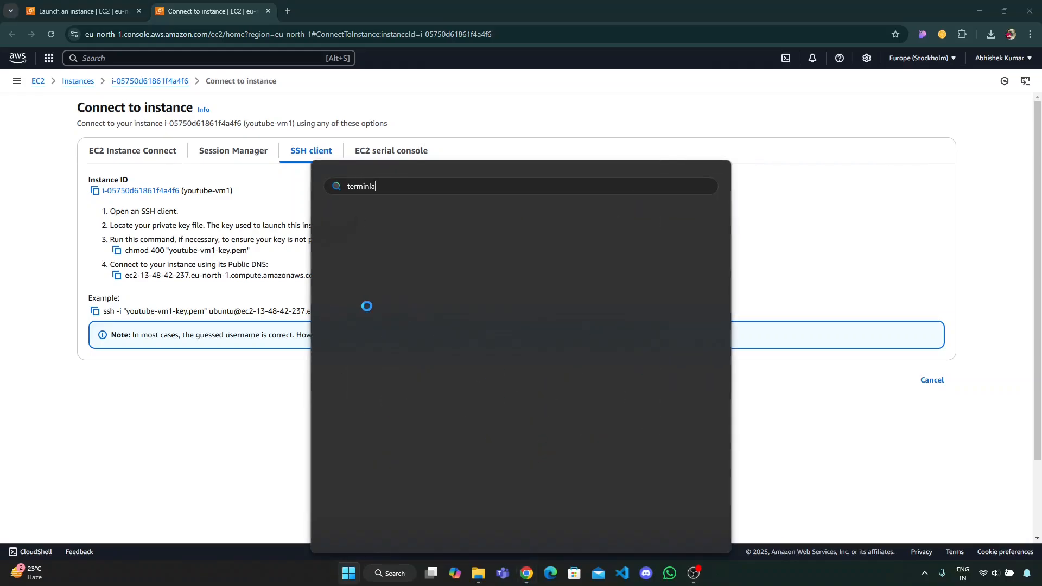
type("nal")
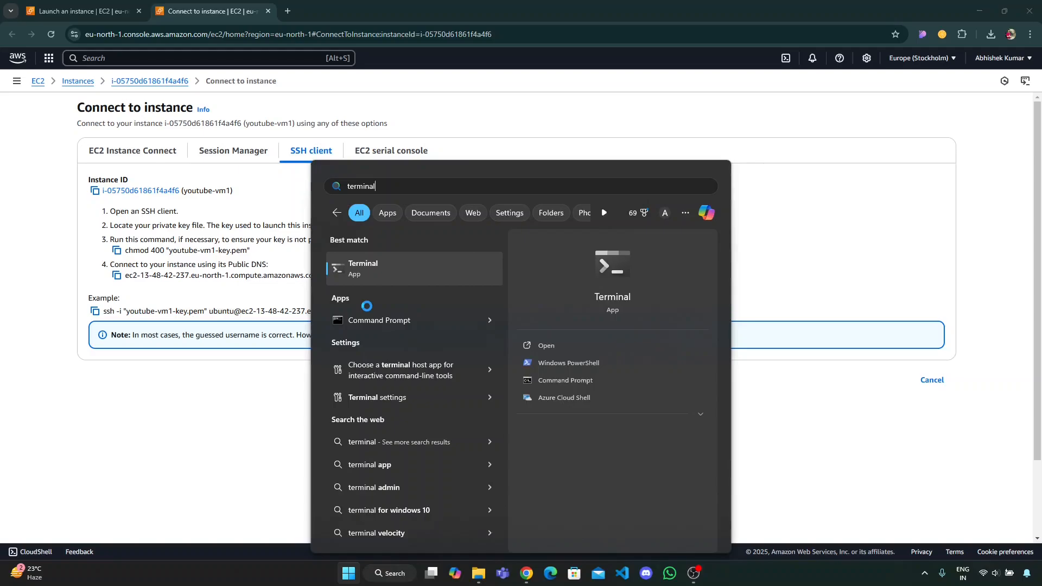
key("Return")
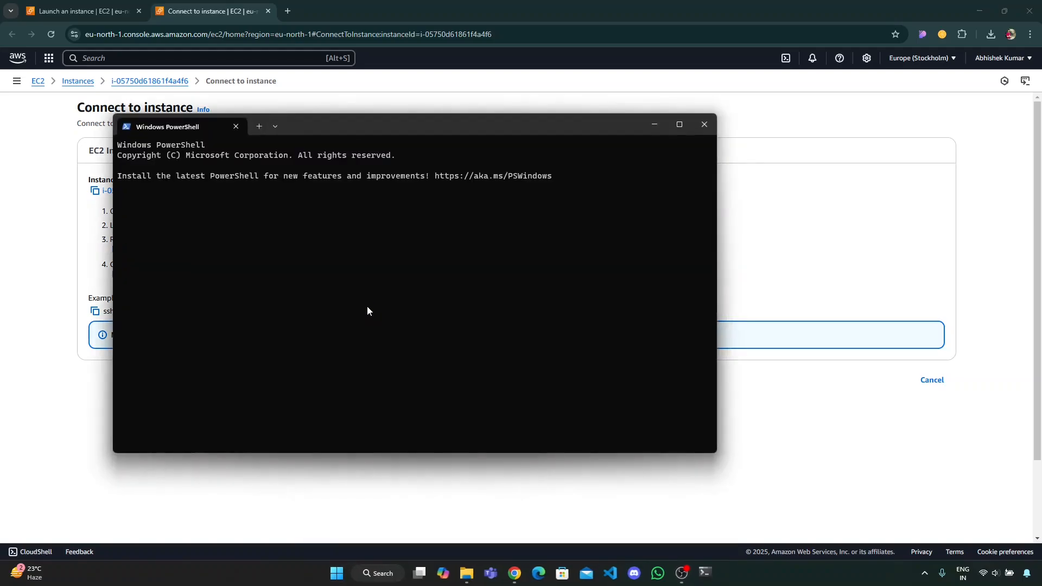
key("super+Up")
key("ctrl+plus")
key("ctrl+plus")
key("ctrl+plus")
key("ctrl+plus")
key("ctrl+plus")
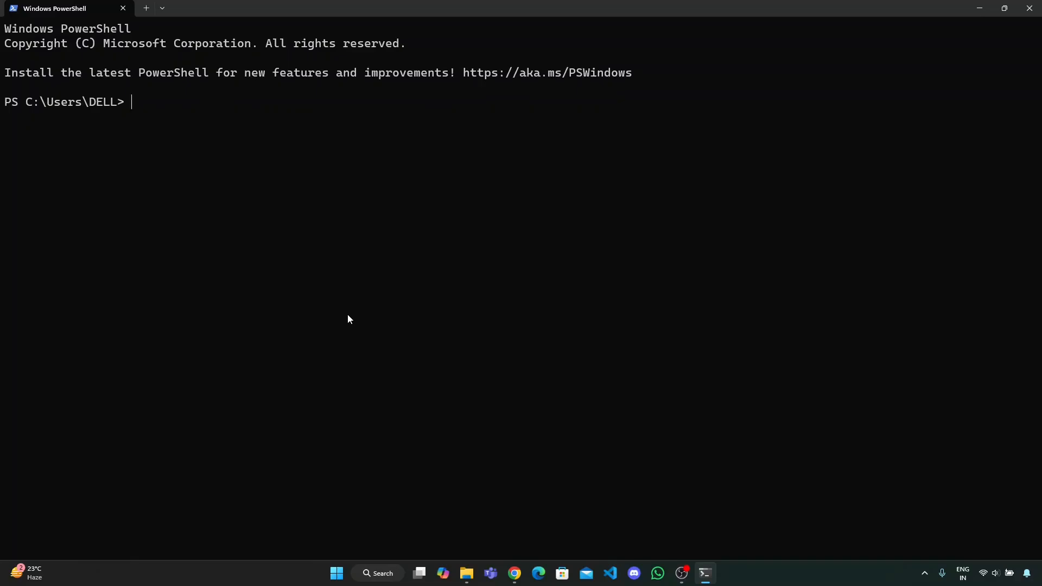
Run ssh without arguments to check that the SSH client is installed.
type("ssh")
key("Return")
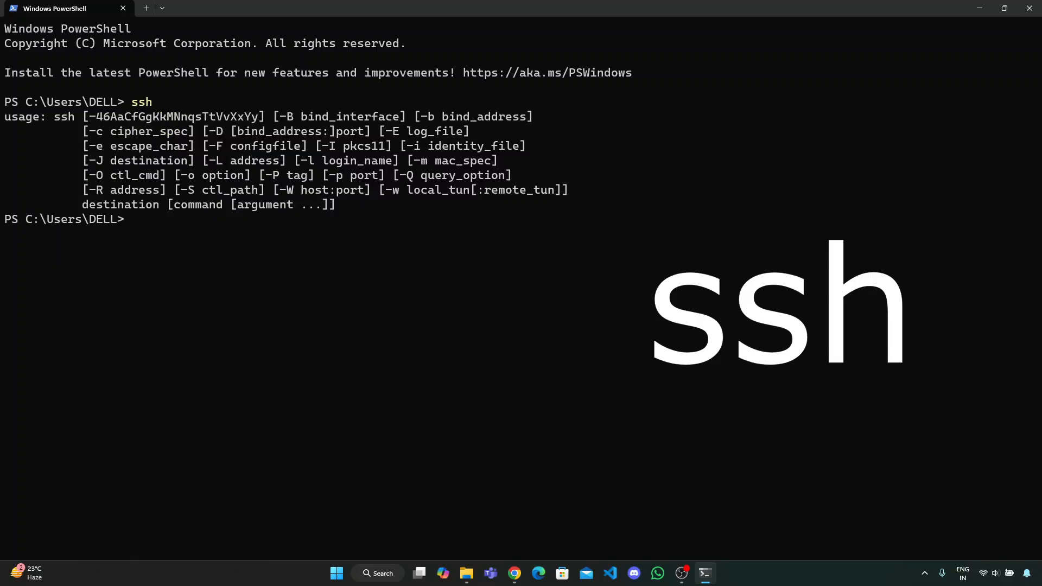
left_click_drag(3, 118, 388, 204)
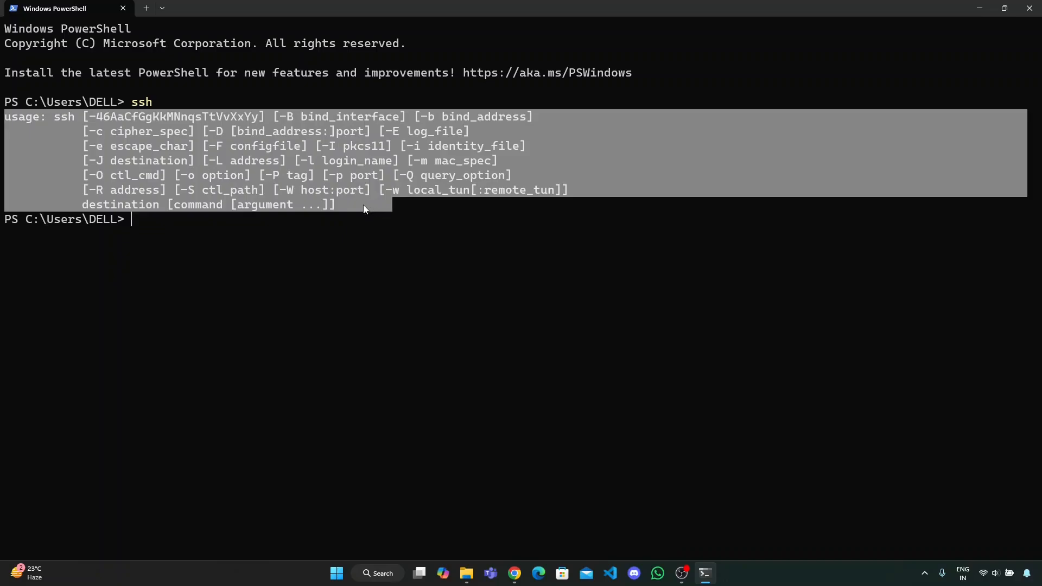
left_click(256, 227)
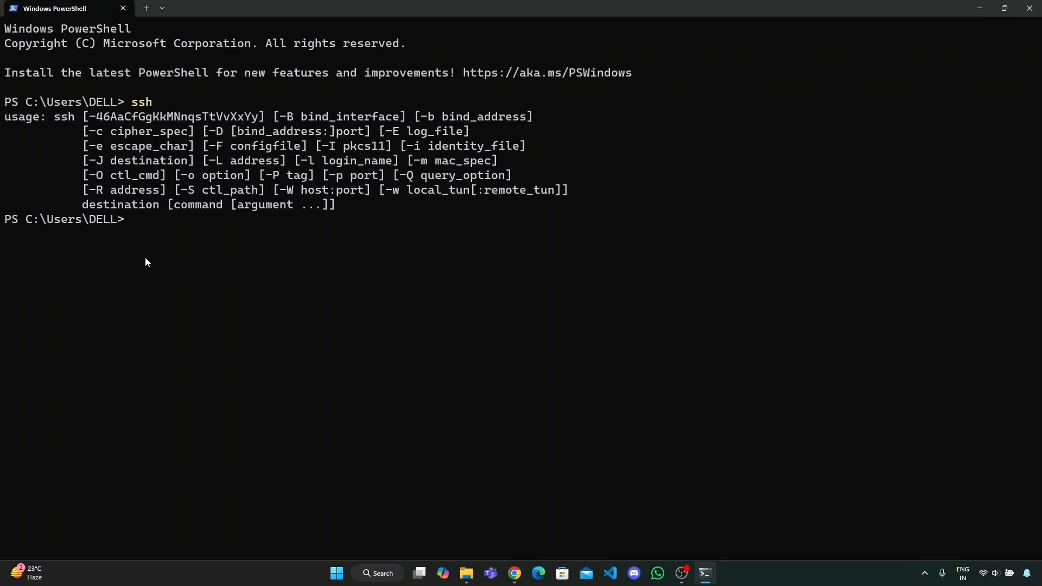
Start an ssh -i command with the private key .\Downloads\youtube-vm1-key.pem and the username ubuntu@, leaving the host address open.
type("ssh -i")
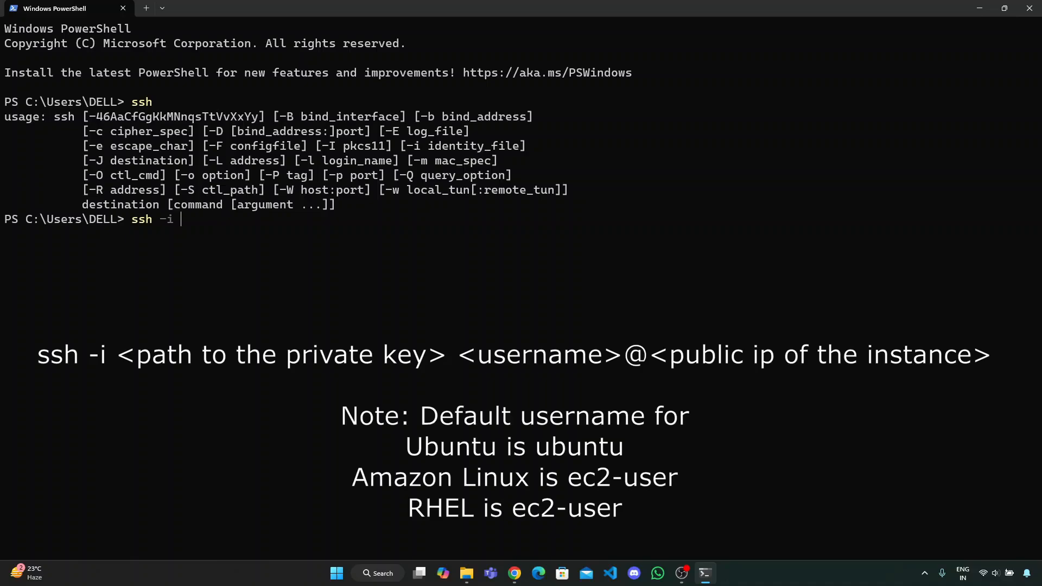
type("Dow")
key("Tab")
type("you")
key("Tab")
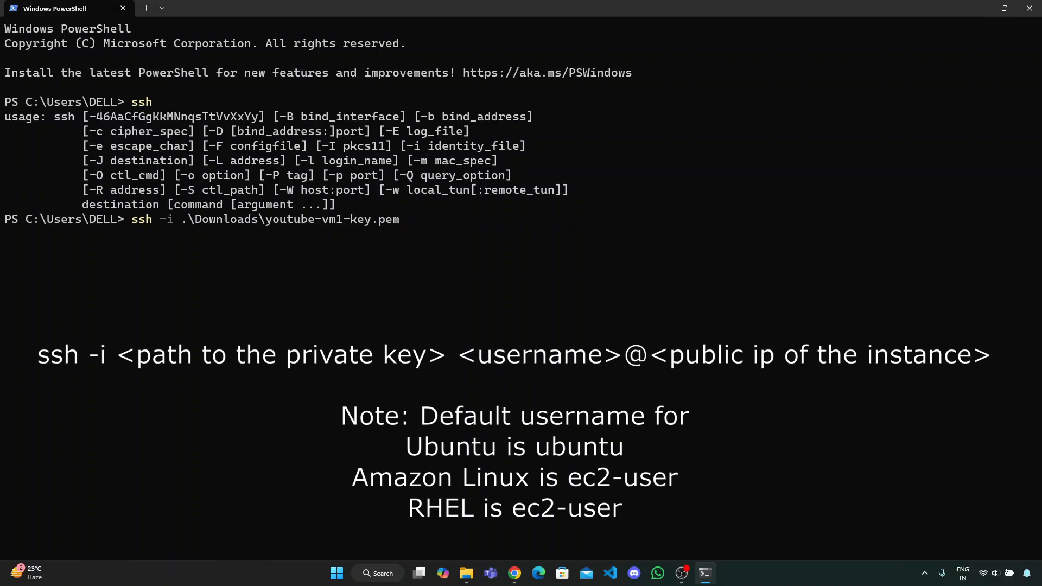
type("ubunutu")
key("BackSpace")
key("BackSpace")
key("BackSpace")
type("tu@")
Switch to Chrome, filter the EC2 instances to Running and copy the public IPv4 address from the details of youtube-vm1.
left_click(514, 574)
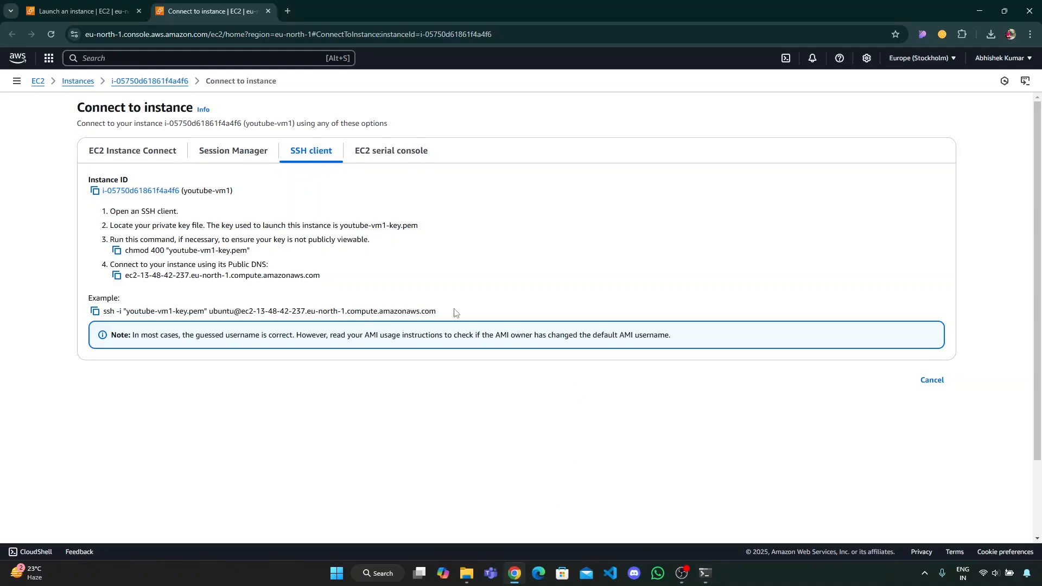
left_click(116, 276)
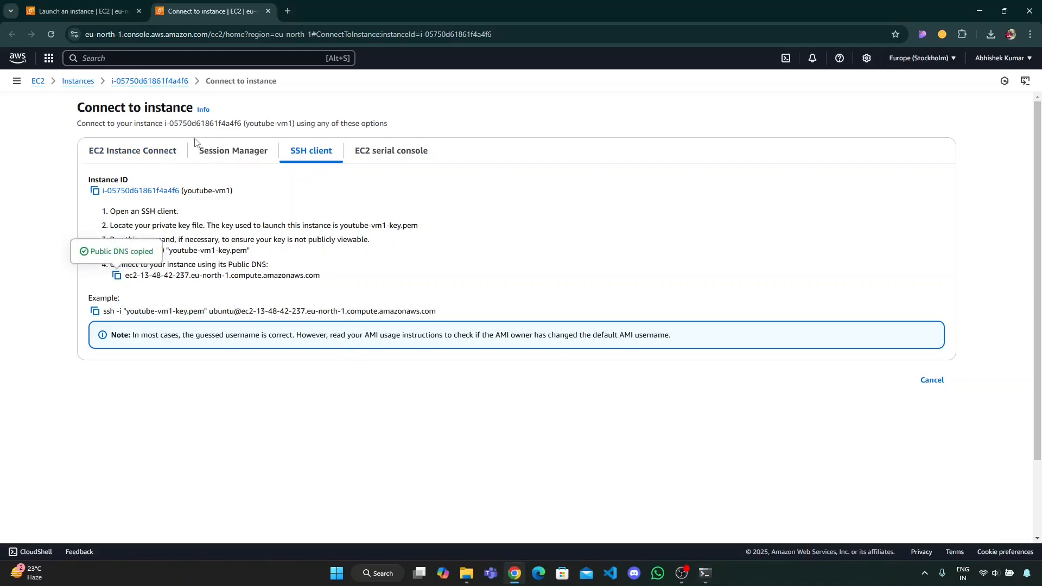
left_click(81, 82, "ctrl")
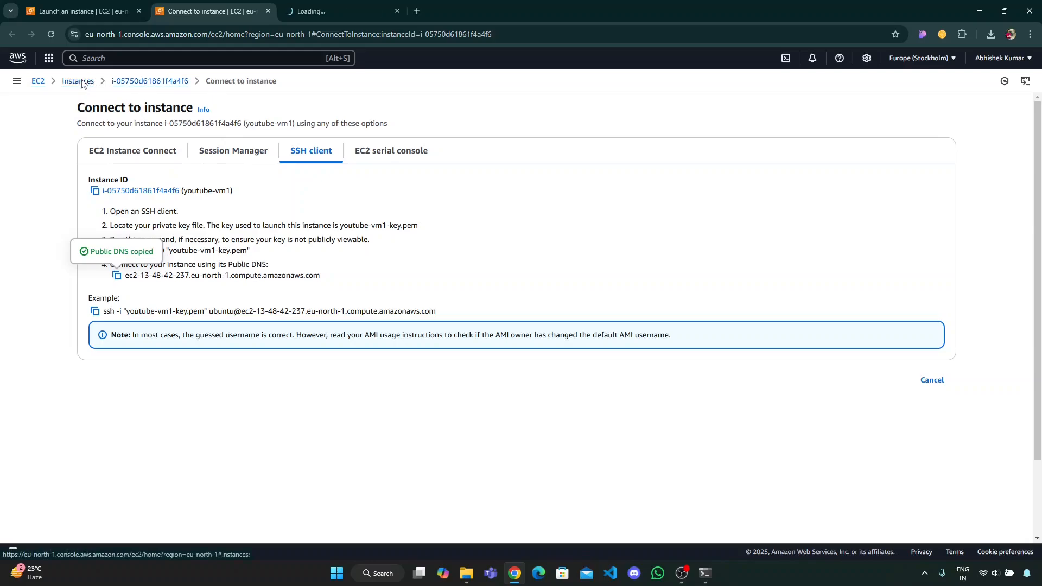
left_click(353, 2)
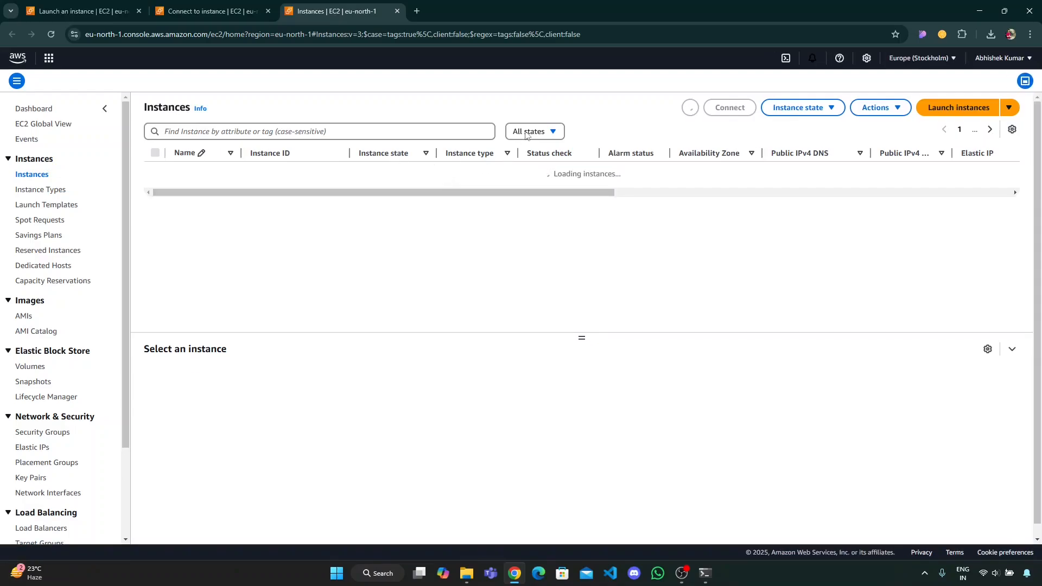
left_click(552, 133)
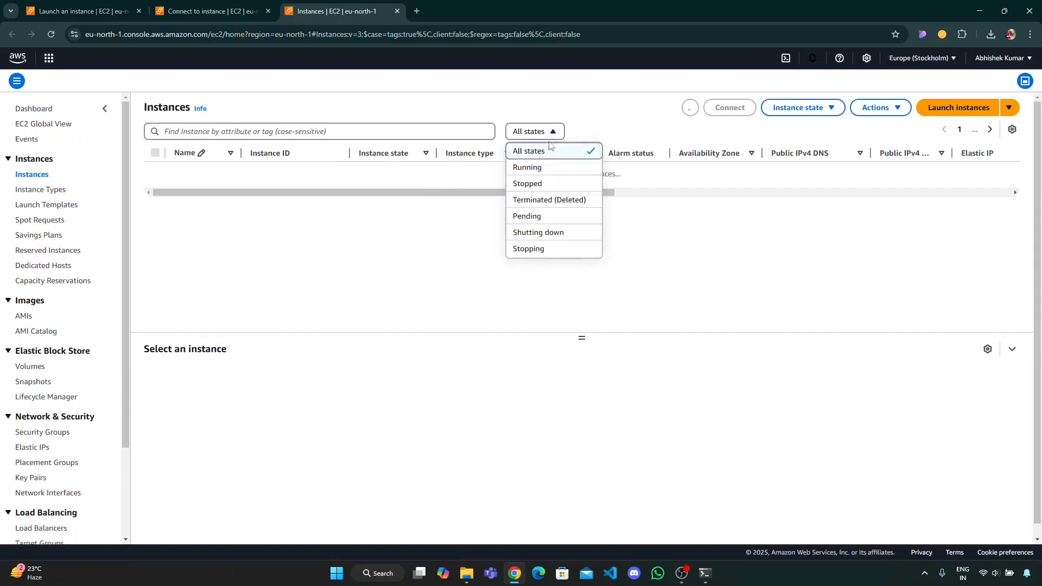
left_click(537, 168)
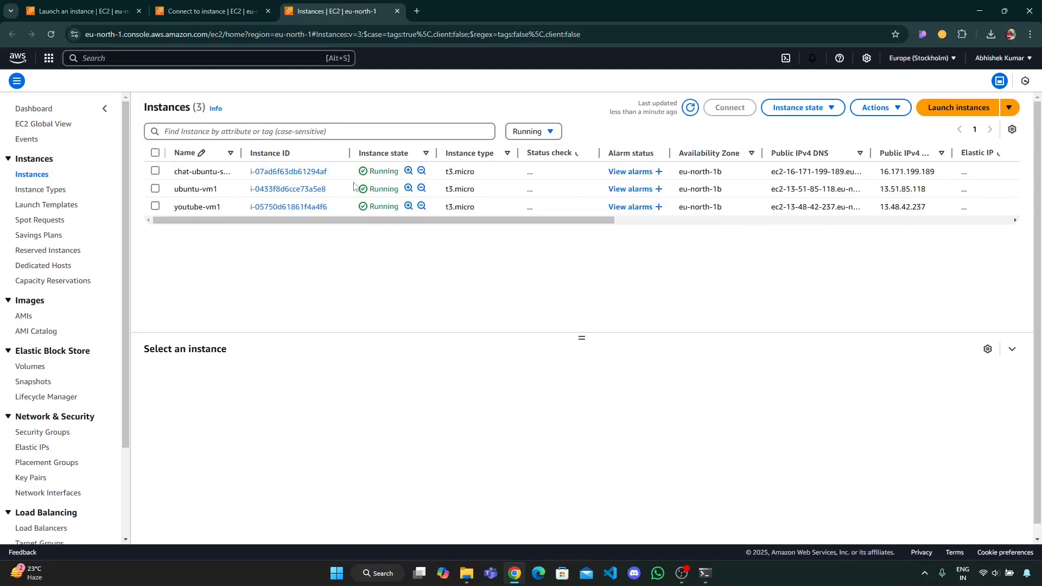
left_click(296, 208)
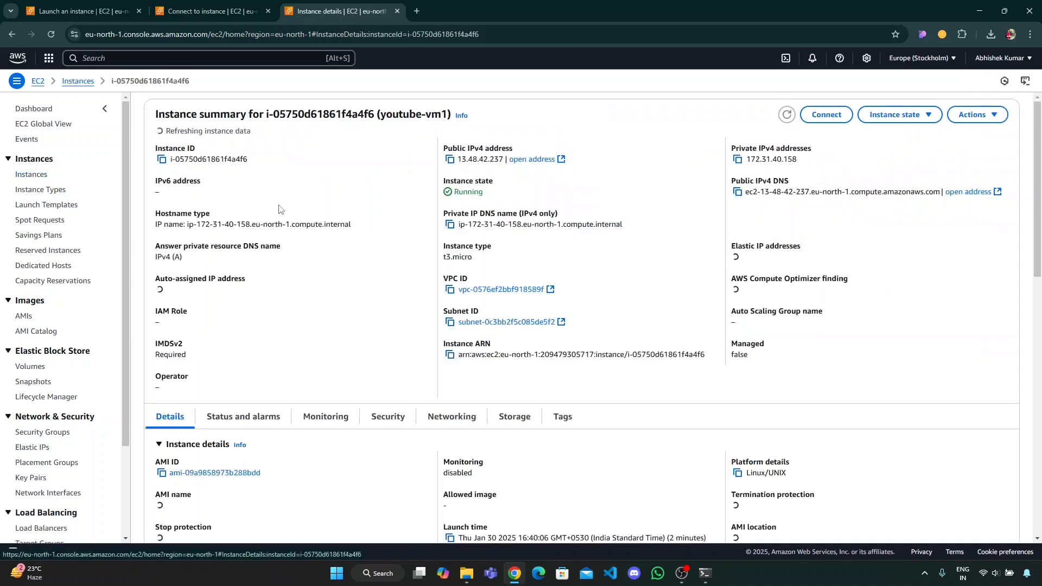
left_click(450, 159)
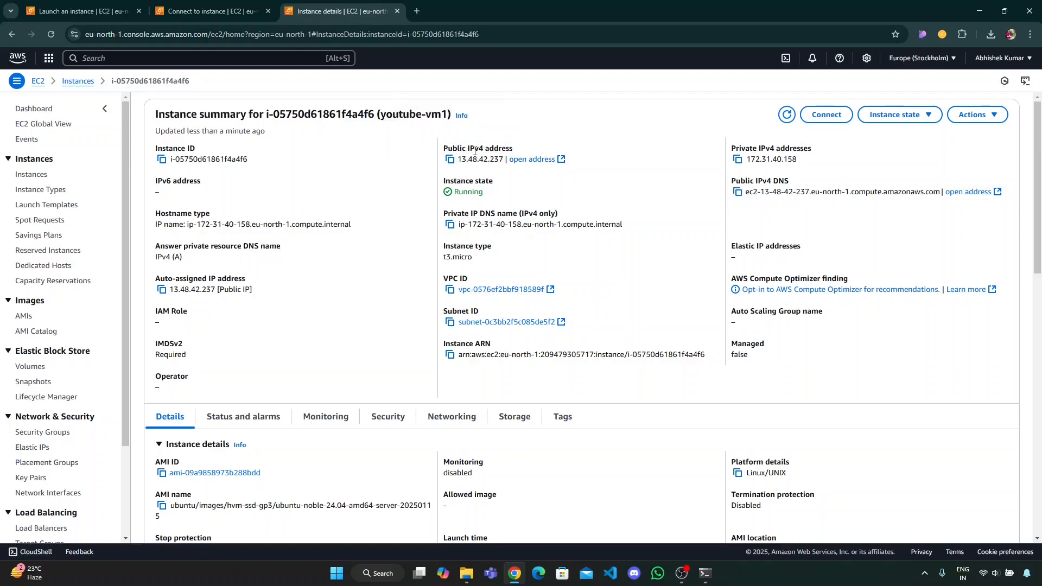
Switch back to Windows Terminal, complete the ssh command with host 13.48.42.237, run it and answer yes to continue connecting.
left_click(705, 574)
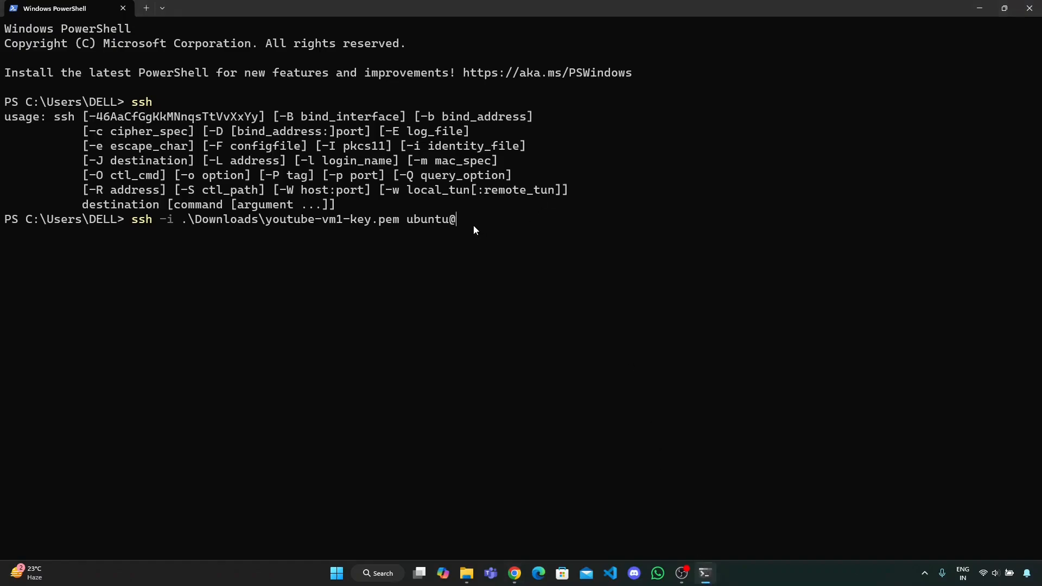
key("ctrl+v")
key("Return")
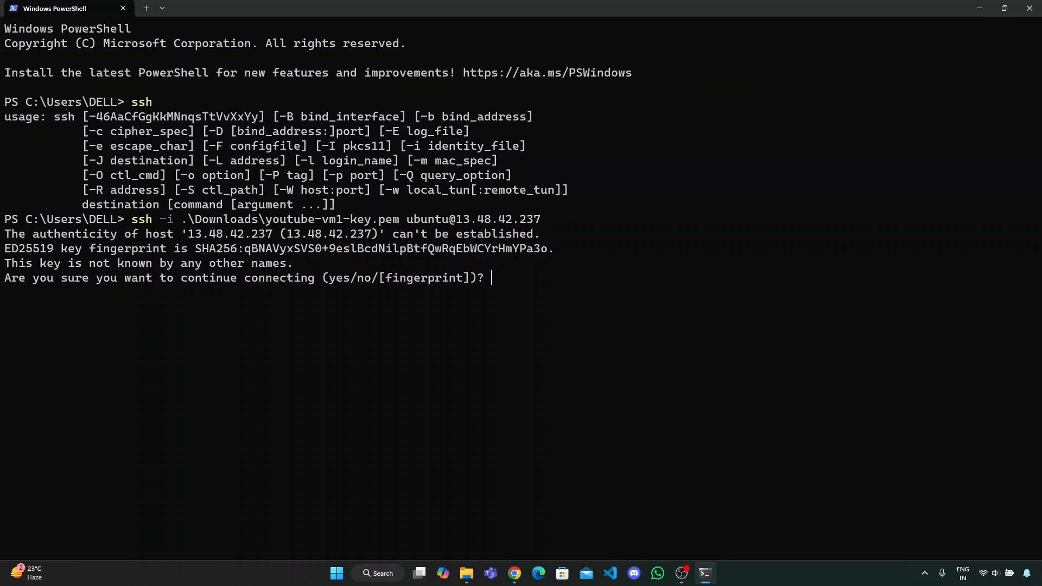
type("yes")
key("Return")
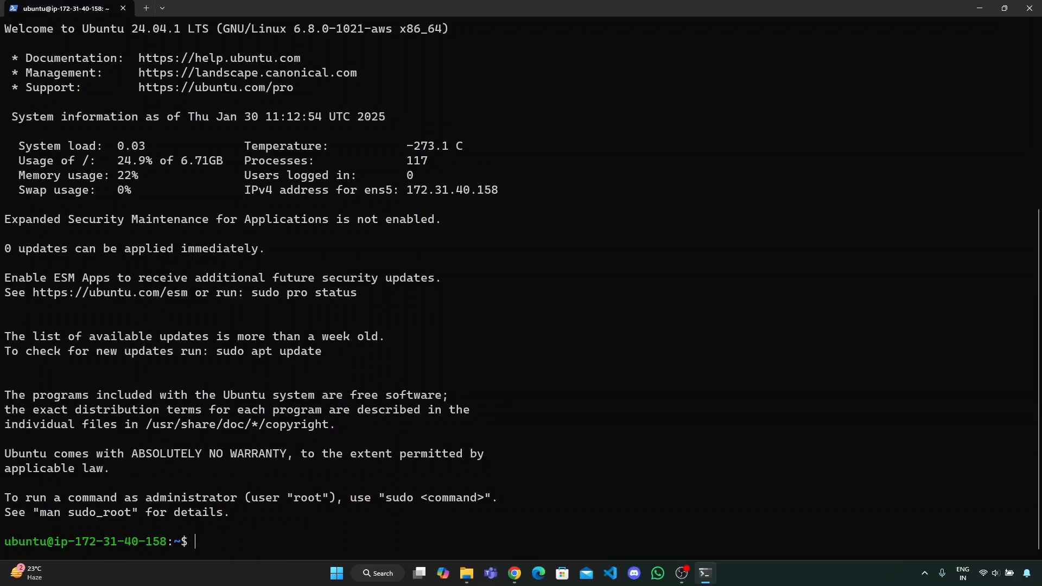
Display the instance's operating system details with cat /etc/os-release.
type("cat /etc/o")
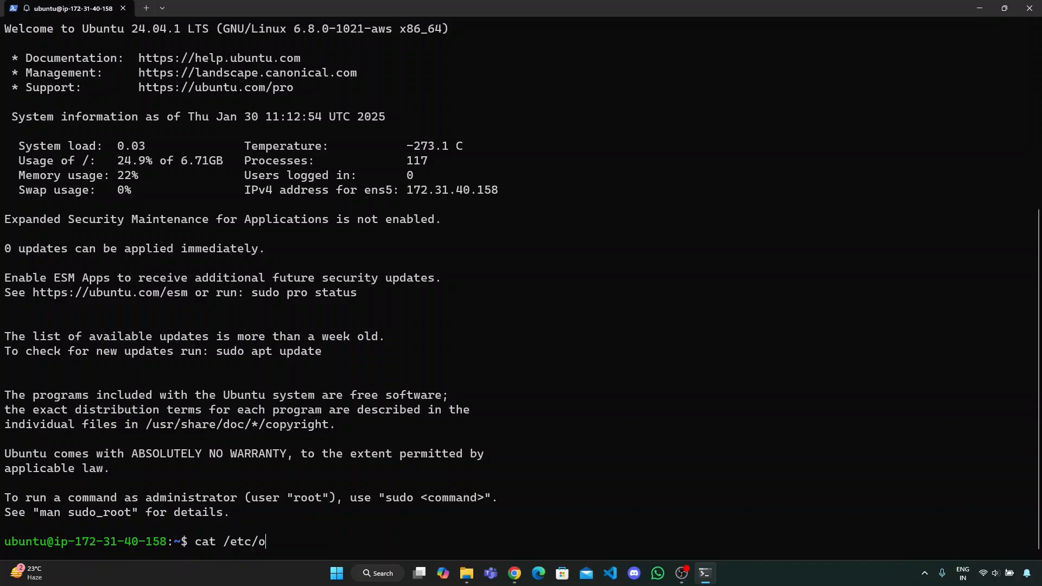
type("s-")
key("Tab")
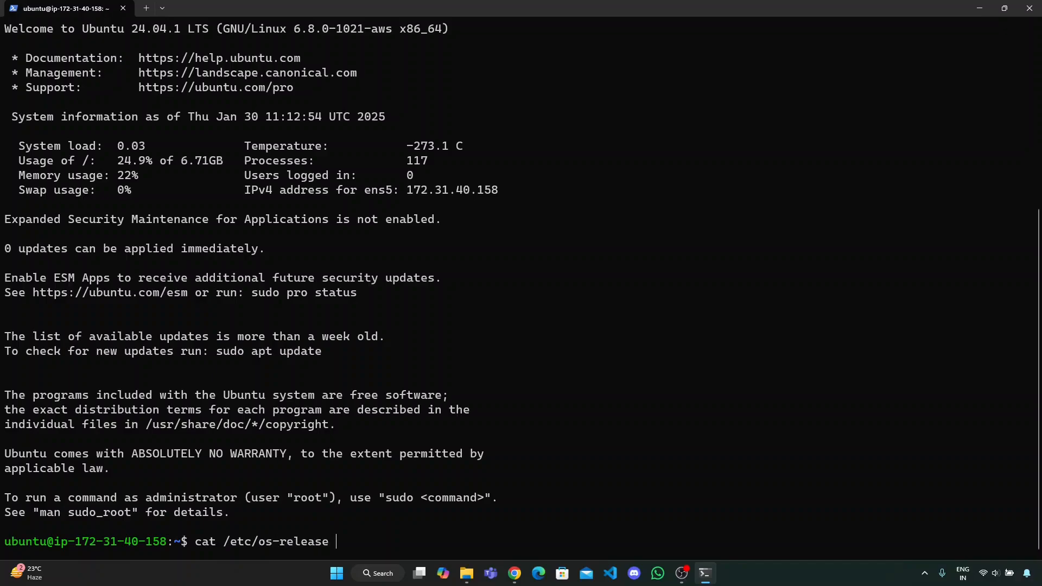
key("Return")
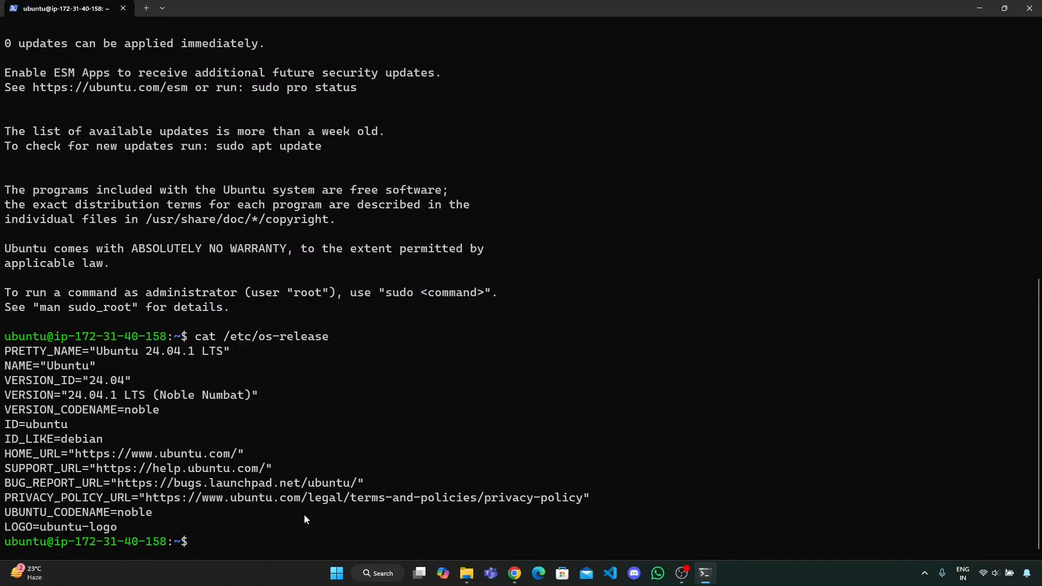
Write the text hello into a new file with echo "hello" |tee myfile.txt.
type("echo \"hello\" |tee myfix")
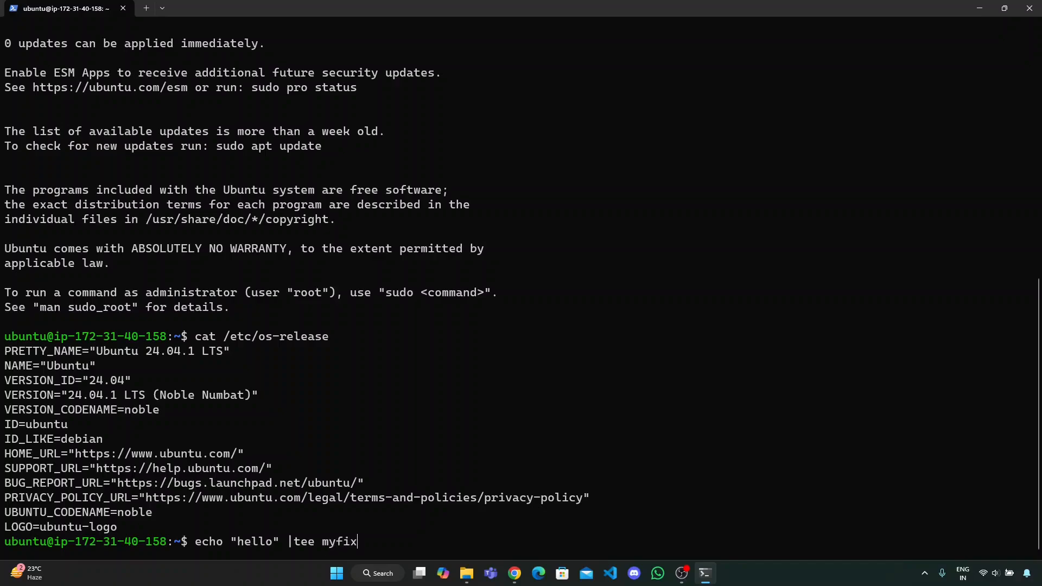
key("BackSpace")
type("le.txt")
key("Return")
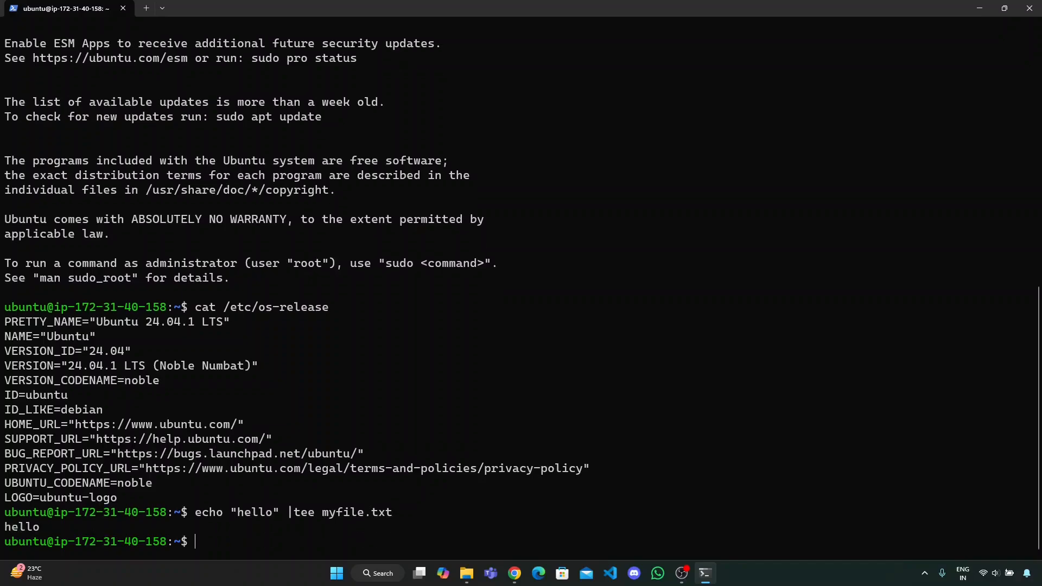
List the home directory's files and display the contents of myfile.txt.
type("ls")
key("Return")
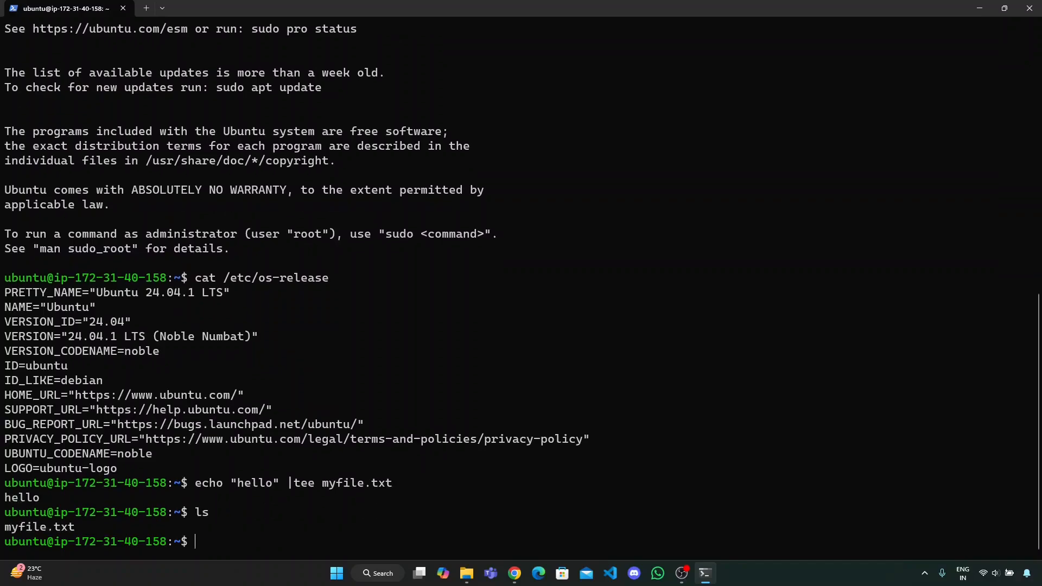
type("cat m")
key("Tab")
key("Return")
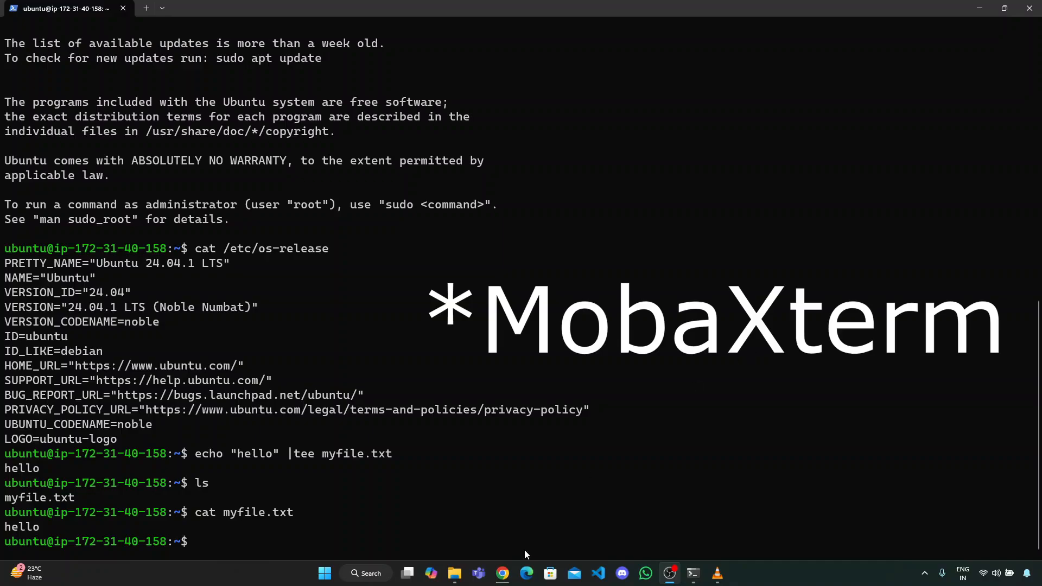
Switch to Chrome, search the web for moboxterm in a new tab and open the MobaXterm home page.
left_click(502, 573)
key("ctrl+t")
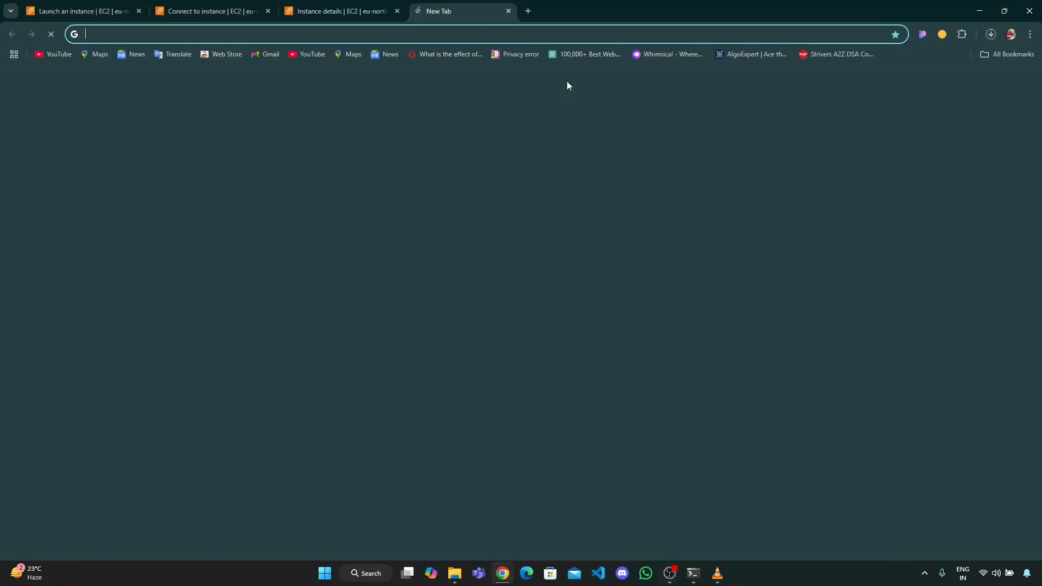
type("mo")
key("BackSpace")
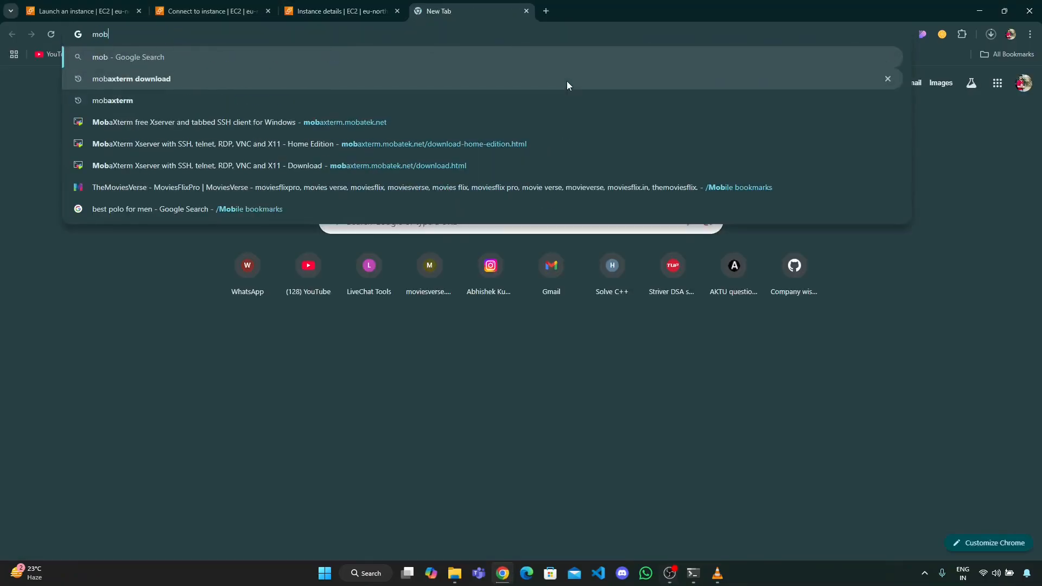
type("oxterm")
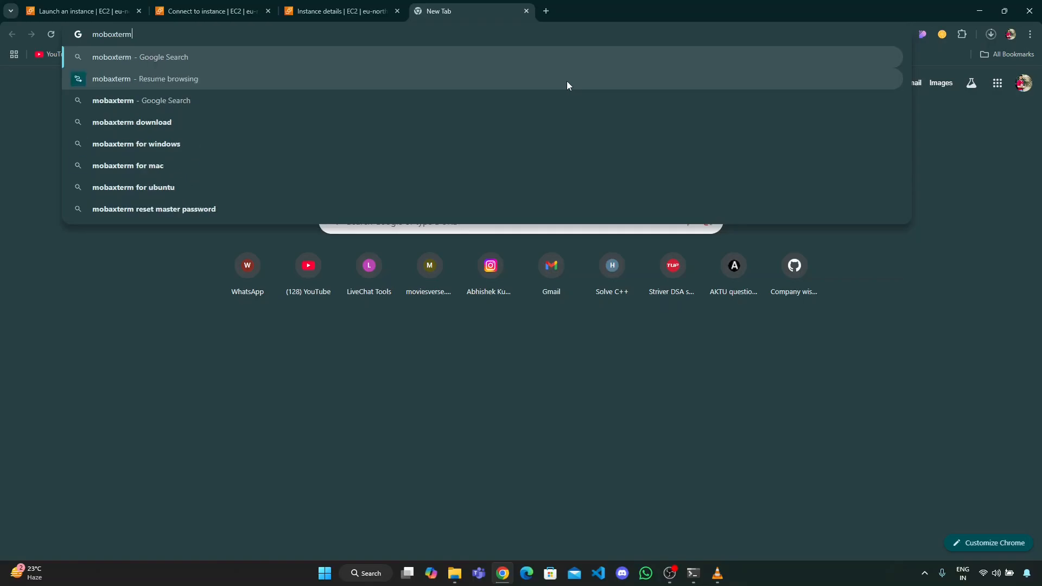
key("Return")
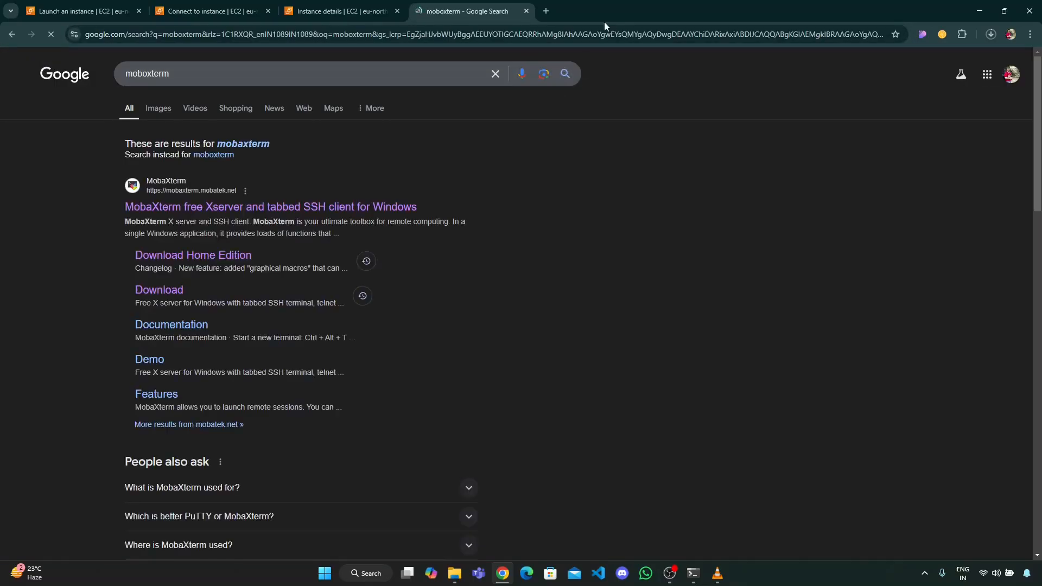
left_click(241, 206)
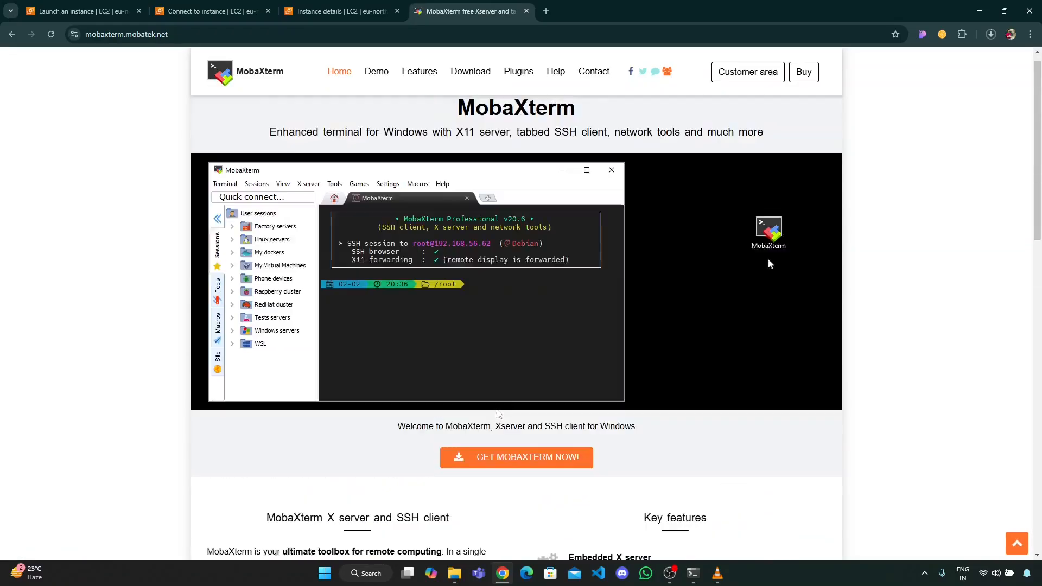
Start downloading the portable edition of MobaXterm Home Edition v25.0 and open the recent download history.
left_click(505, 471)
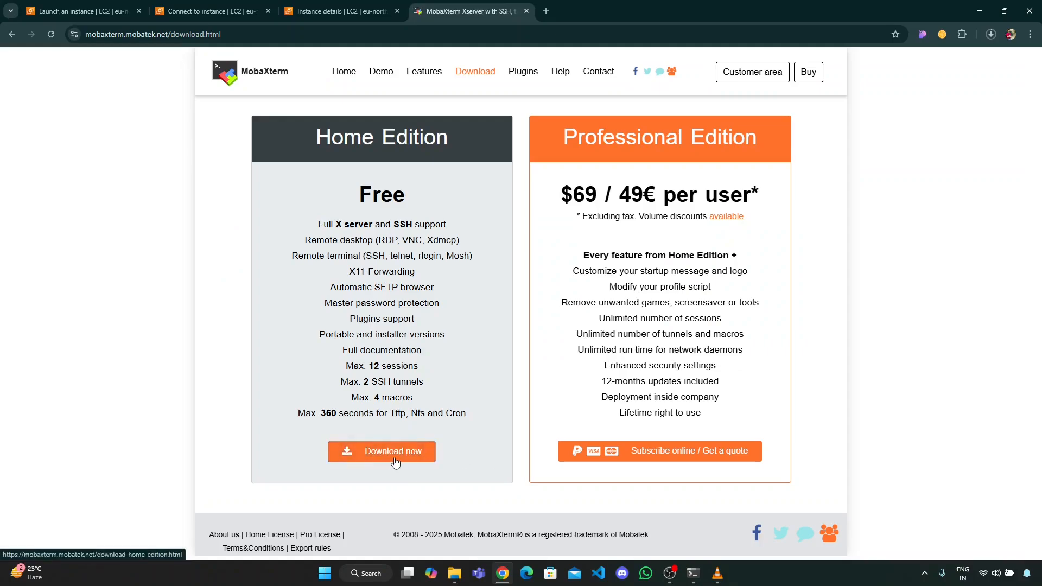
left_click(396, 462)
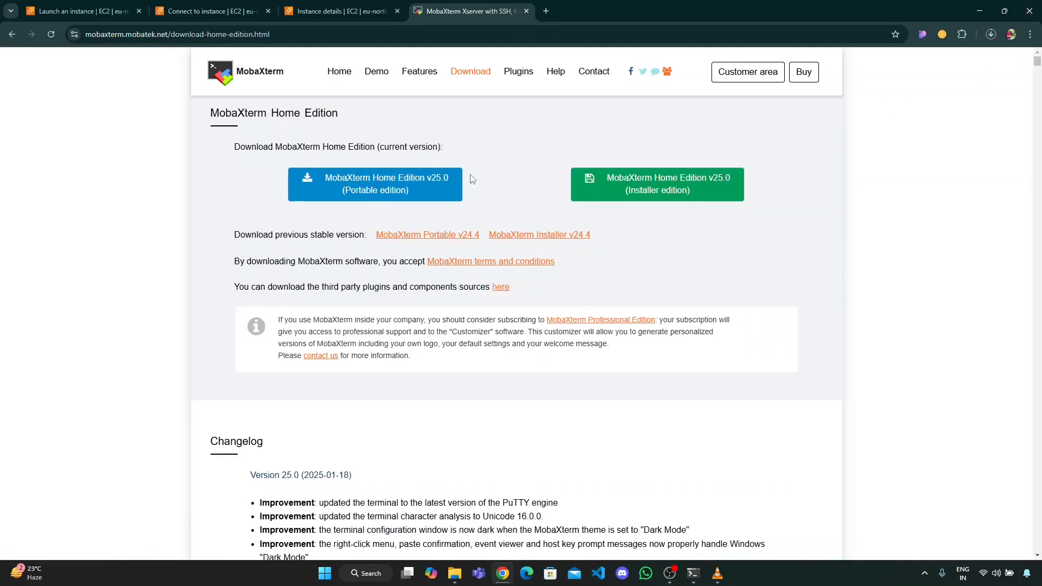
left_click(396, 193)
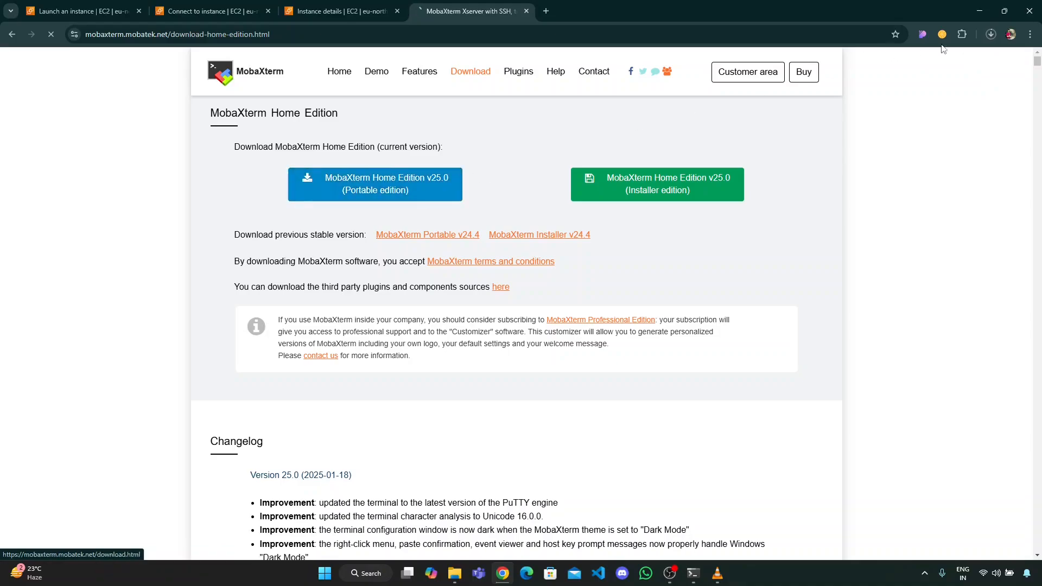
left_click(990, 34)
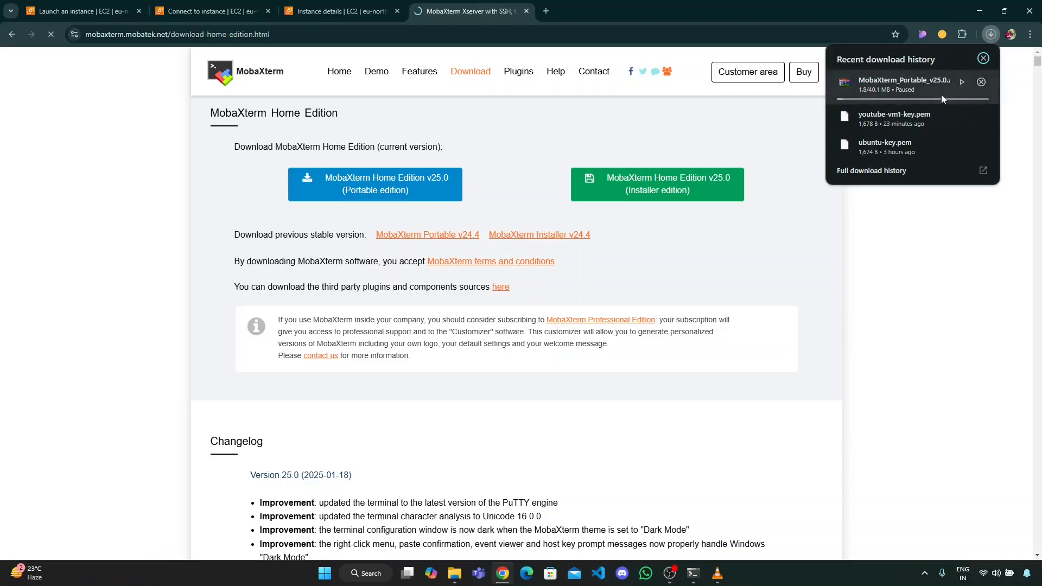
Switch to File Explorer, open the MobaXterm_Portable_v25.0 folder in Downloads and launch MobaXterm_Personal_25.0.
left_click(978, 11)
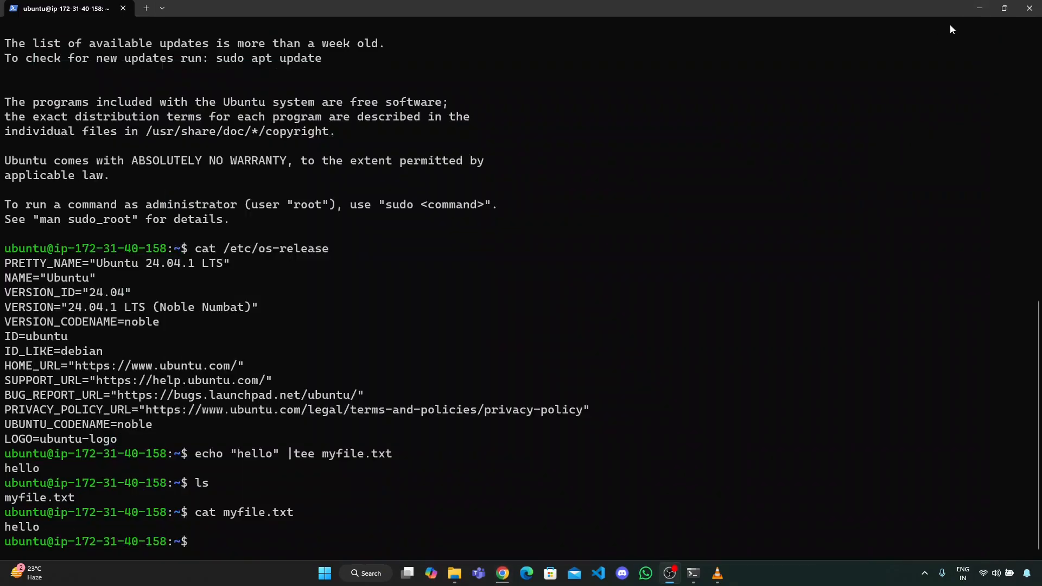
left_click(977, 9)
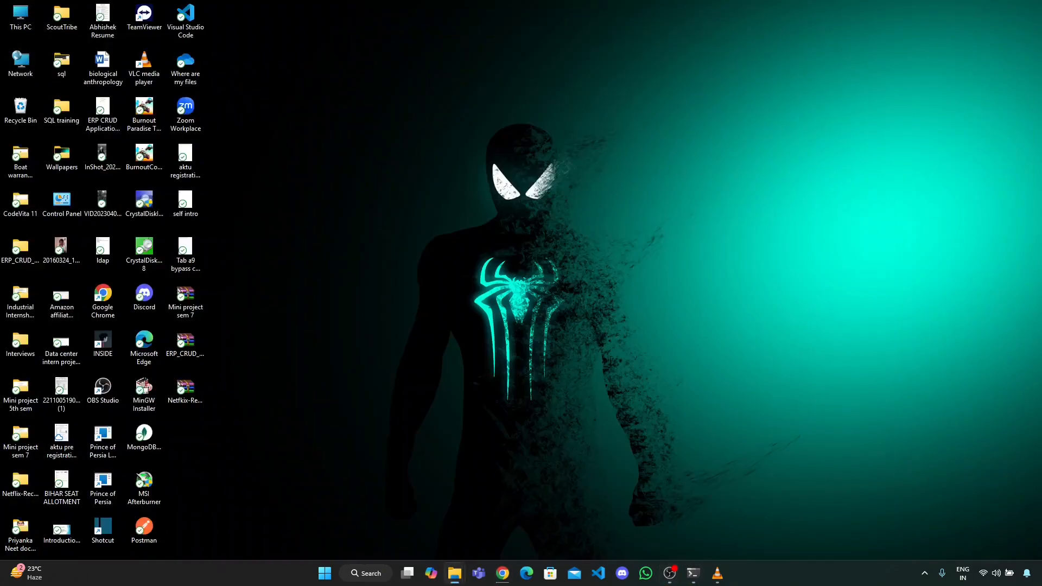
left_click_drag(279, 203, 200, 2)
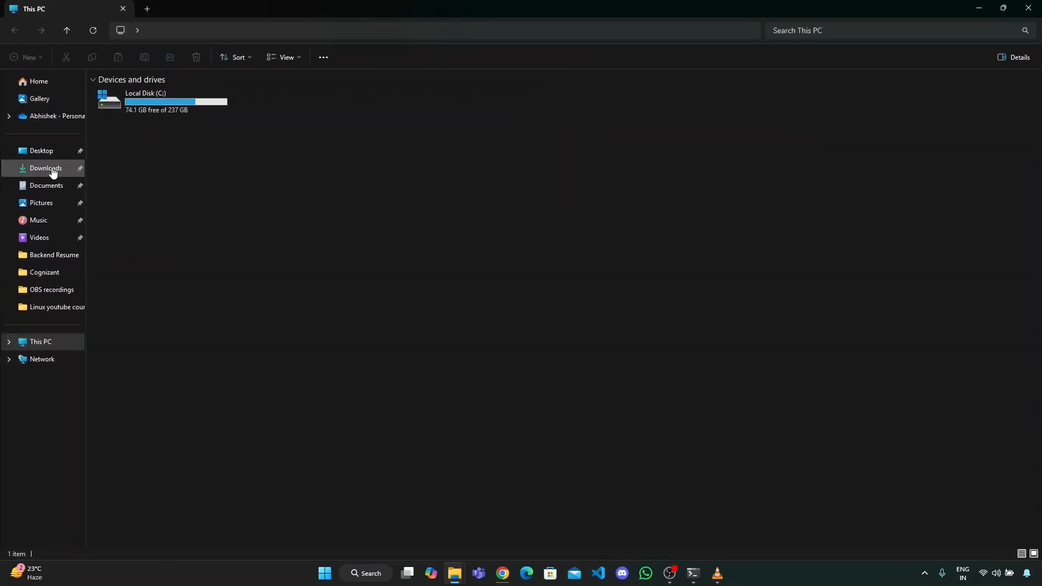
left_click(53, 169)
left_click(152, 156)
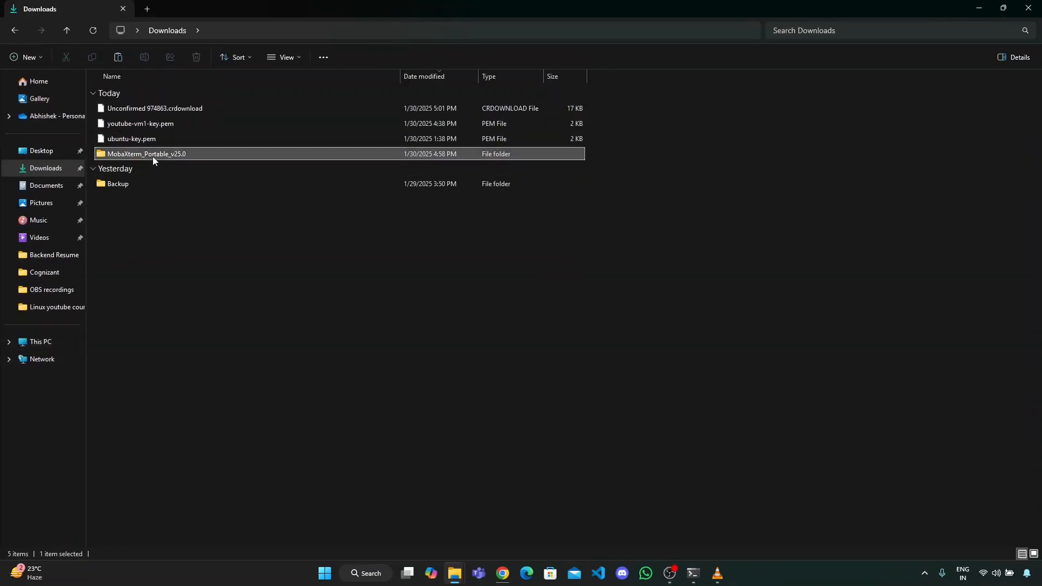
double_click(152, 156)
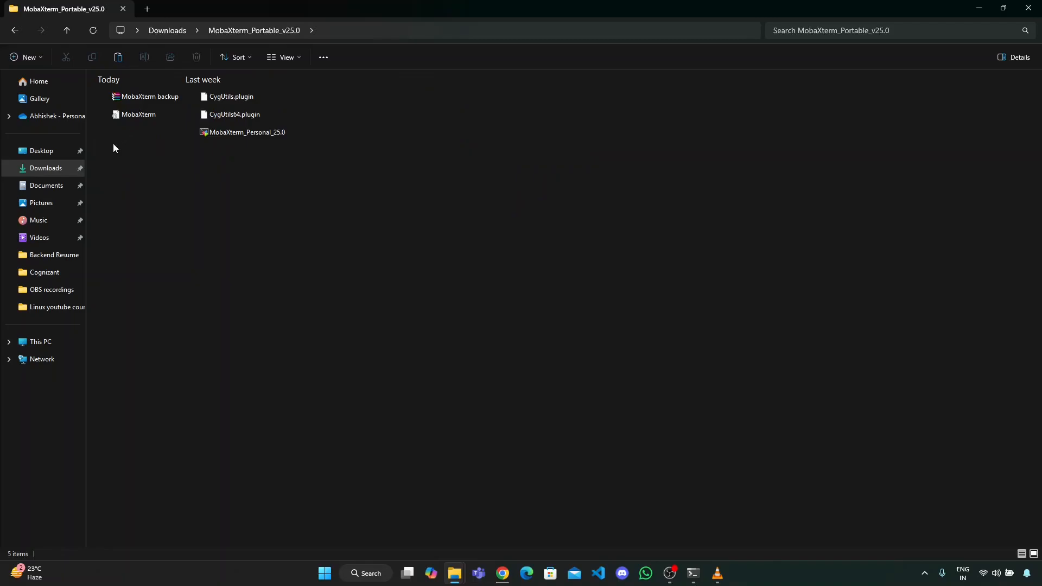
left_click(14, 31)
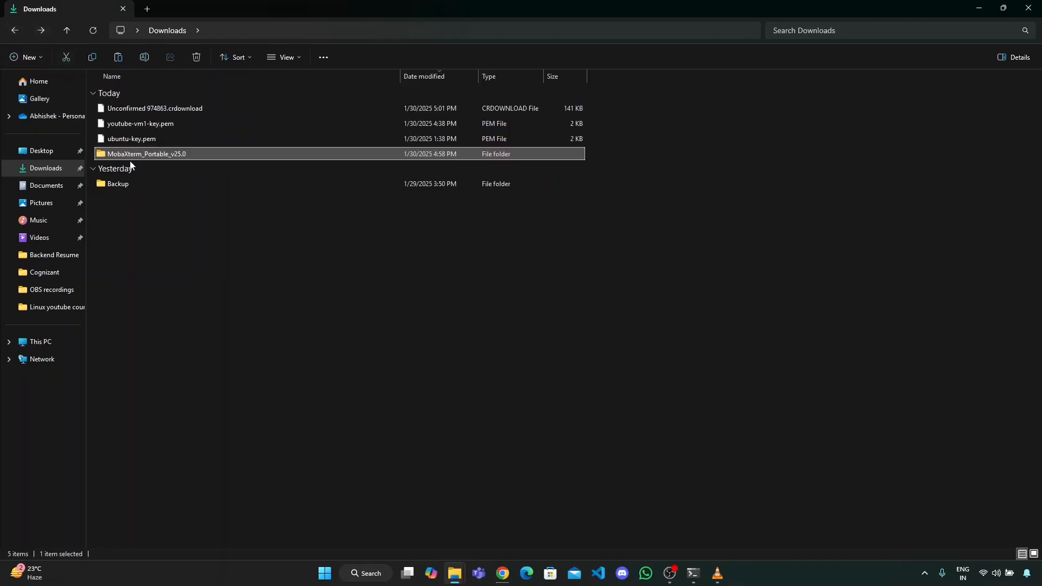
double_click(129, 158)
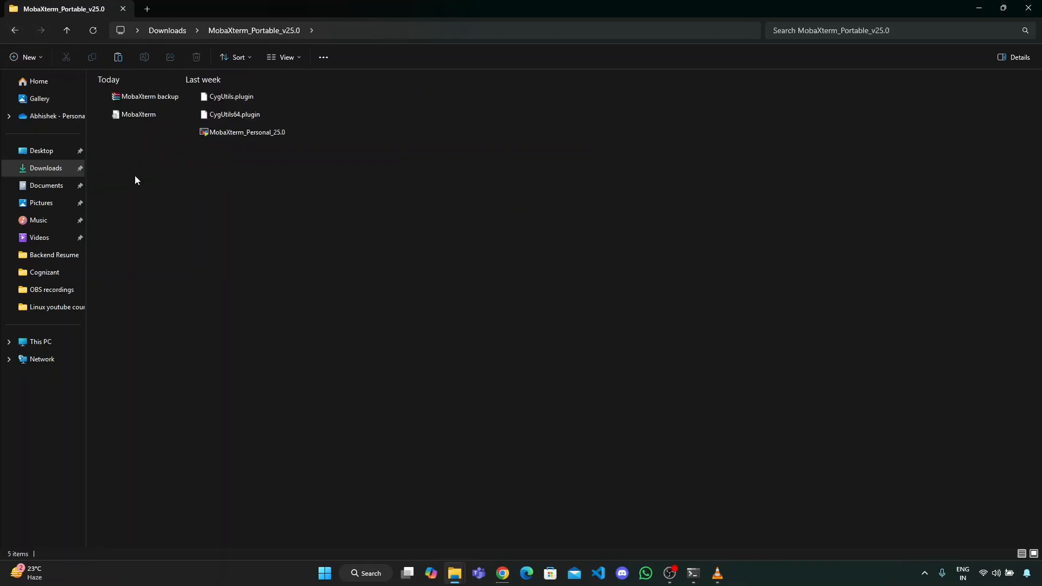
left_click(220, 135)
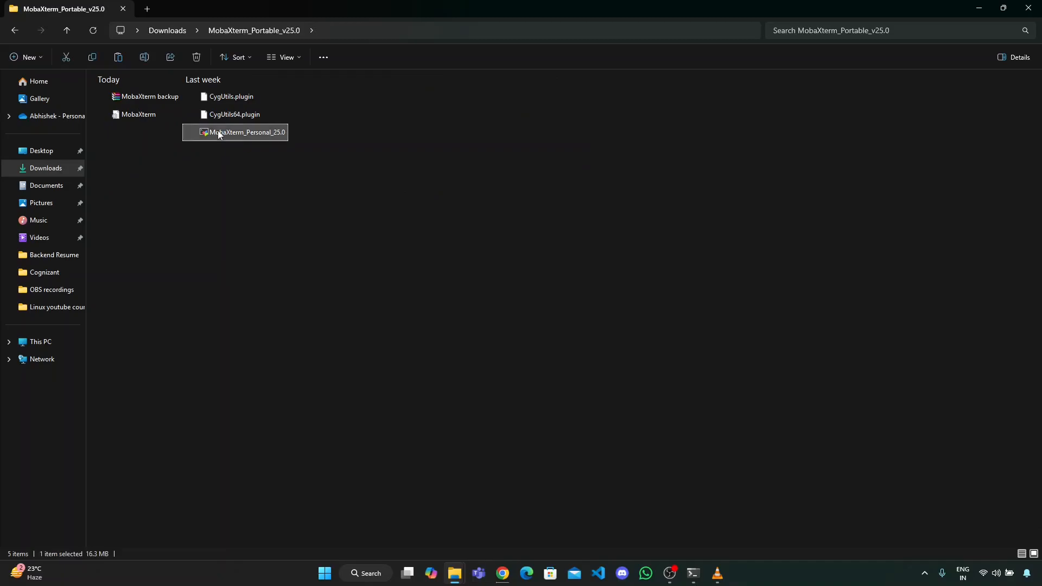
double_click(219, 134)
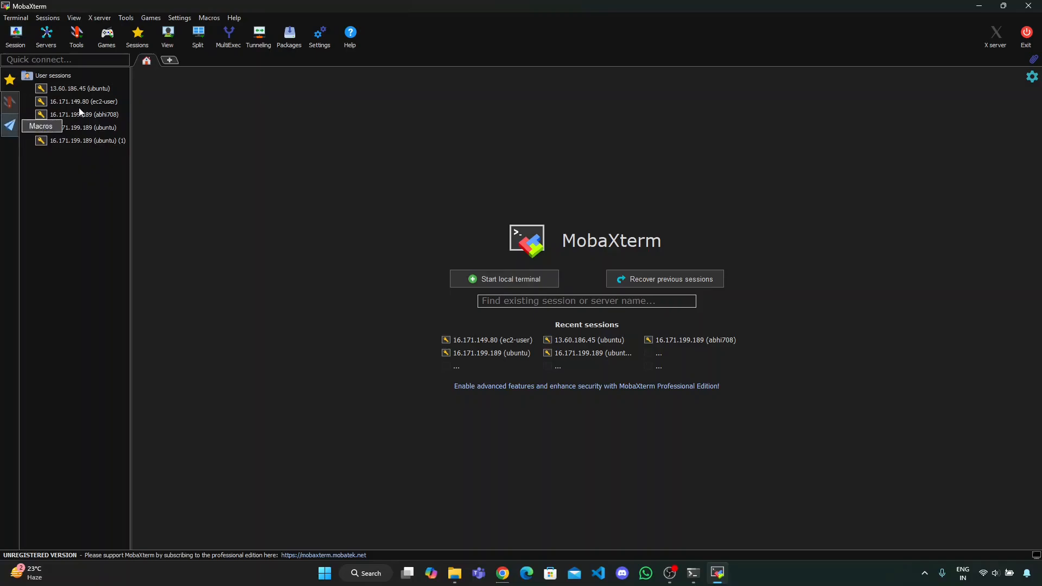
Set up a new SSH session with remote host 13.48.42.237 and the specified username ubuntu.
left_click(15, 46)
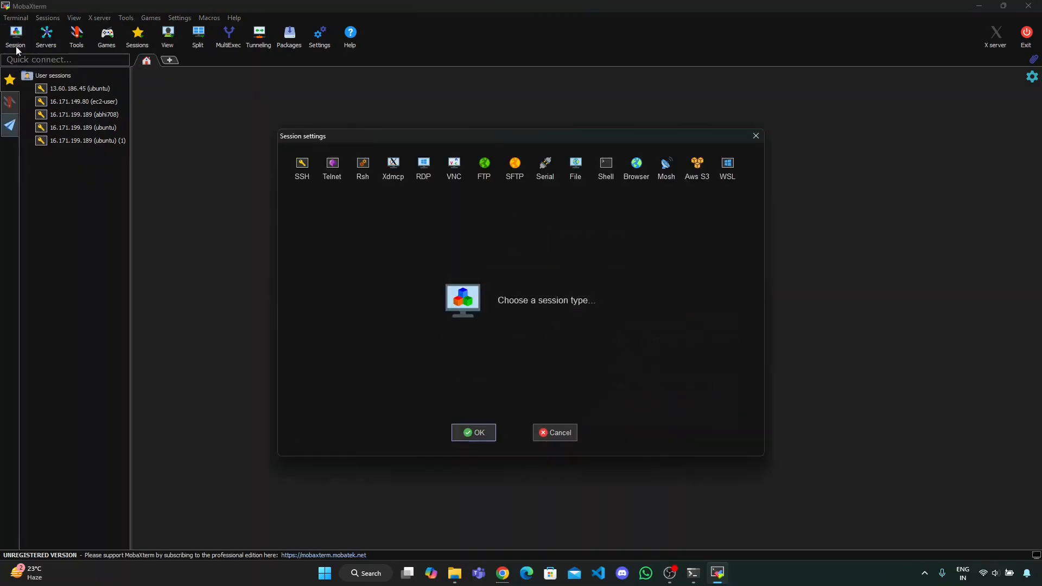
left_click(305, 168)
left_click(365, 232)
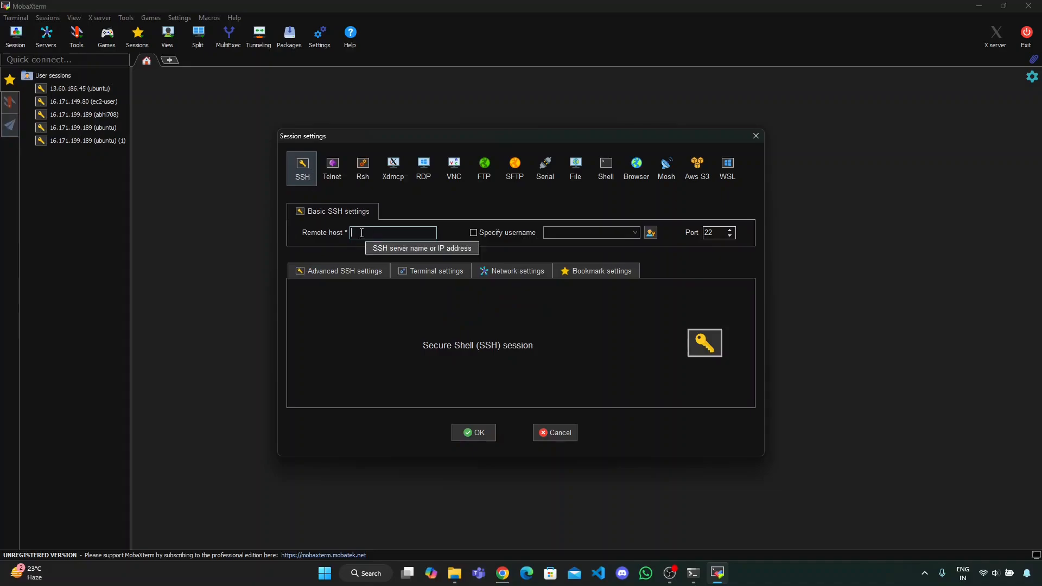
type("13.48.42.237")
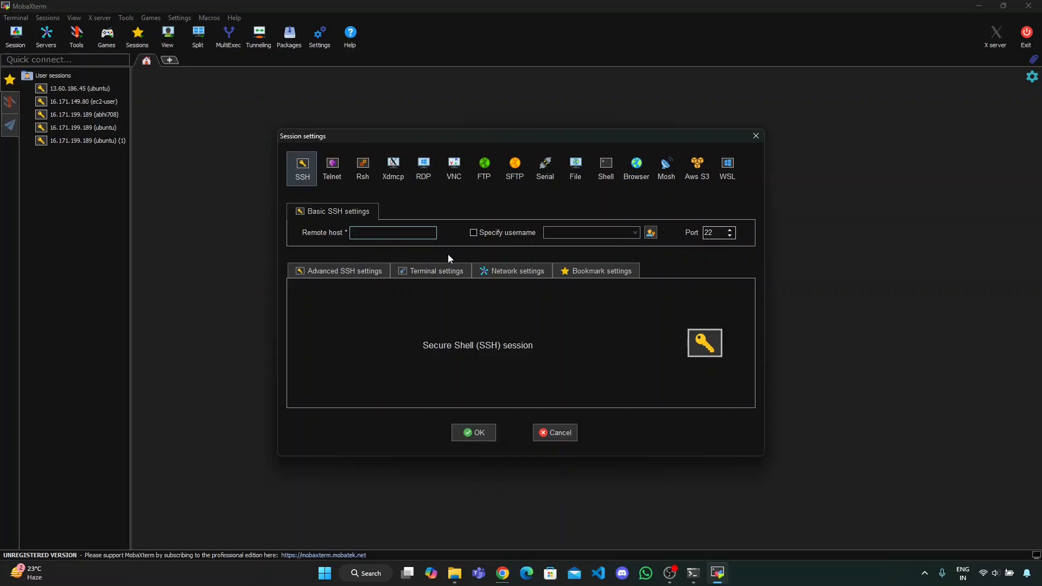
left_click(490, 234)
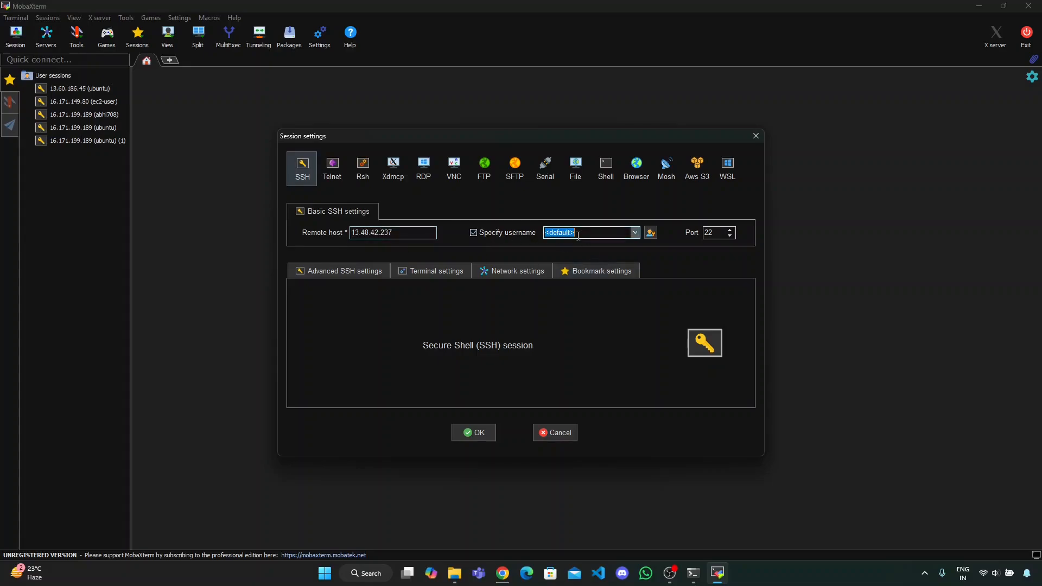
key("BackSpace")
type("ubuntu")
Assign youtube-vm1-key.pem from Downloads as the session's private key, and connect to the server, accepting its identity.
left_click(328, 272)
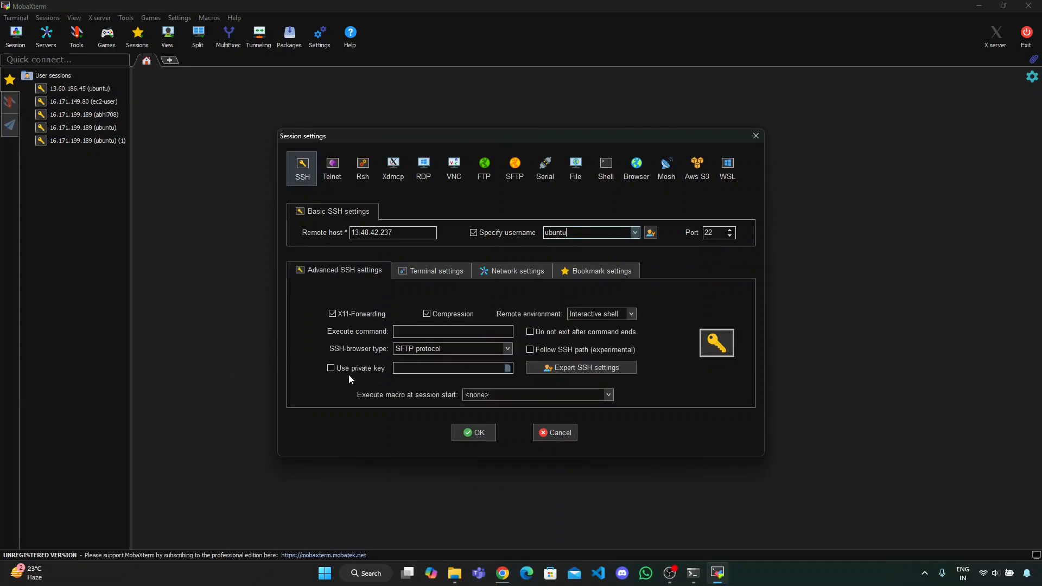
left_click(330, 367)
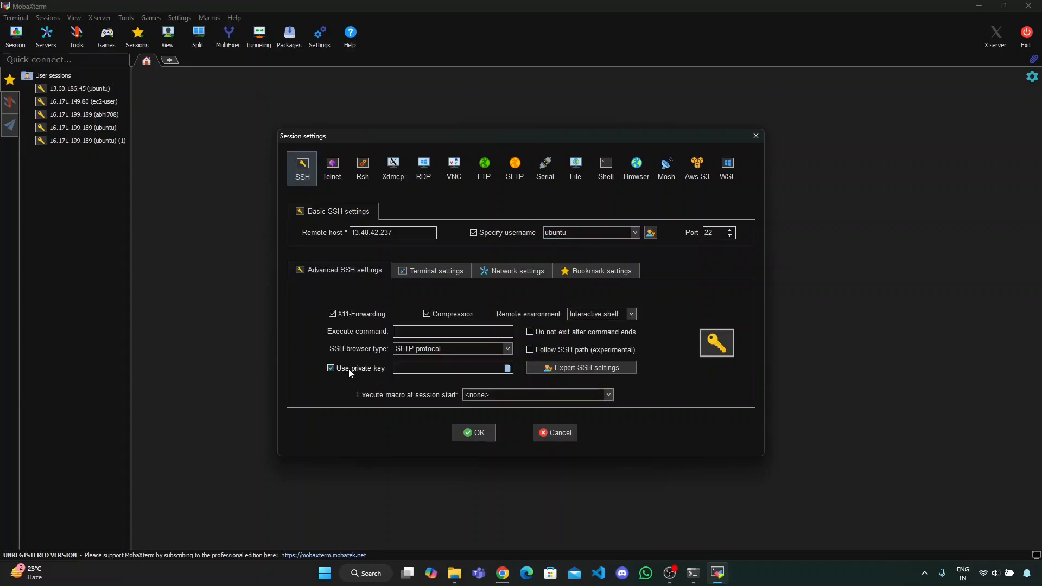
left_click(508, 369)
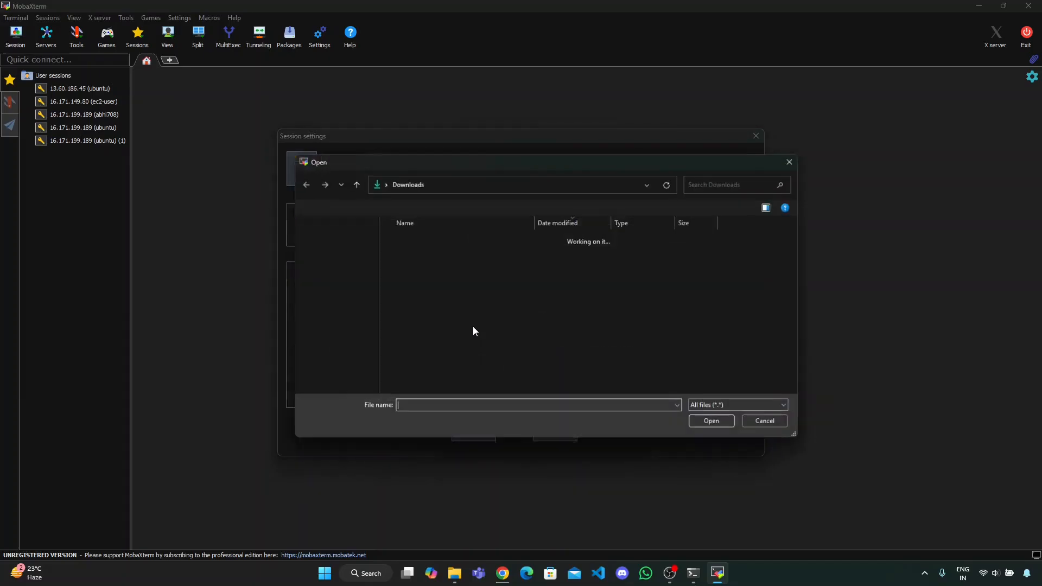
left_click(428, 270)
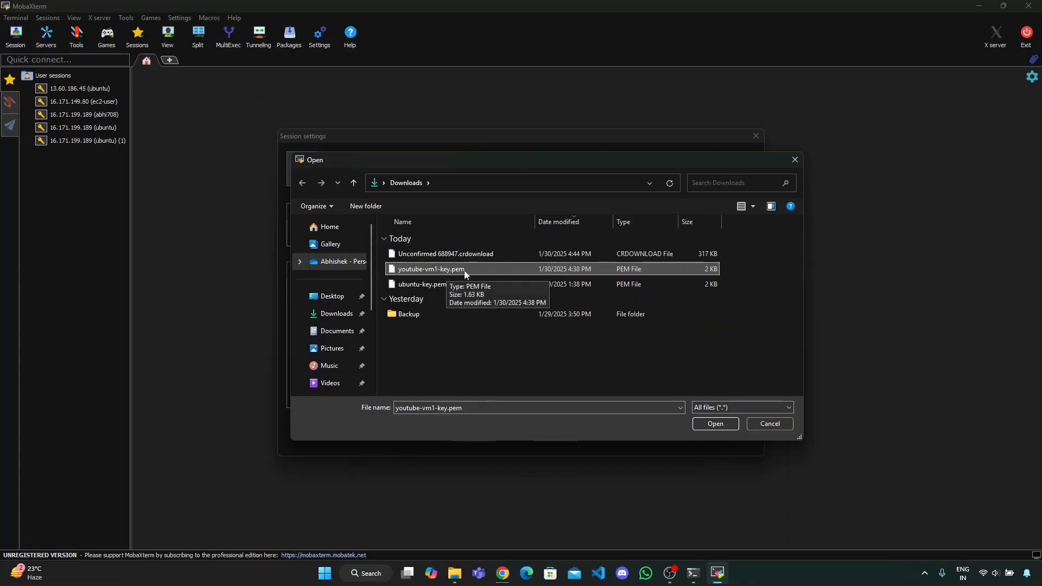
left_click(713, 426)
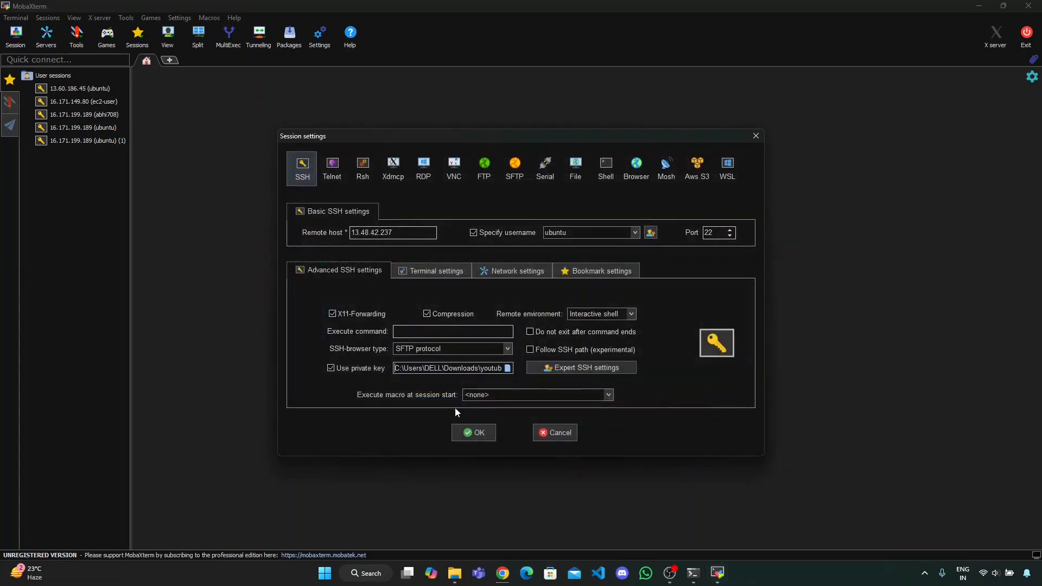
left_click(484, 433)
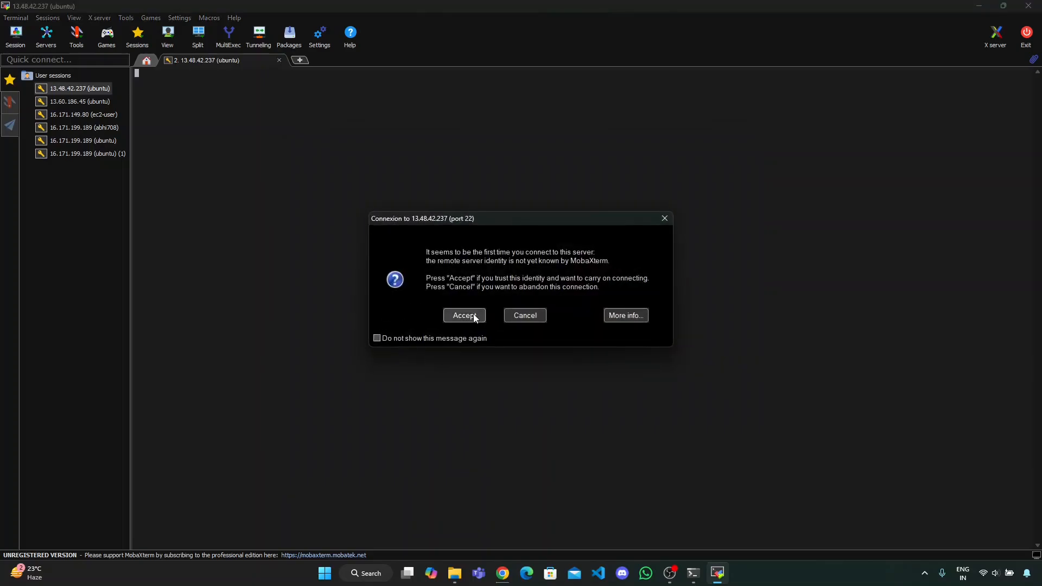
left_click(471, 314)
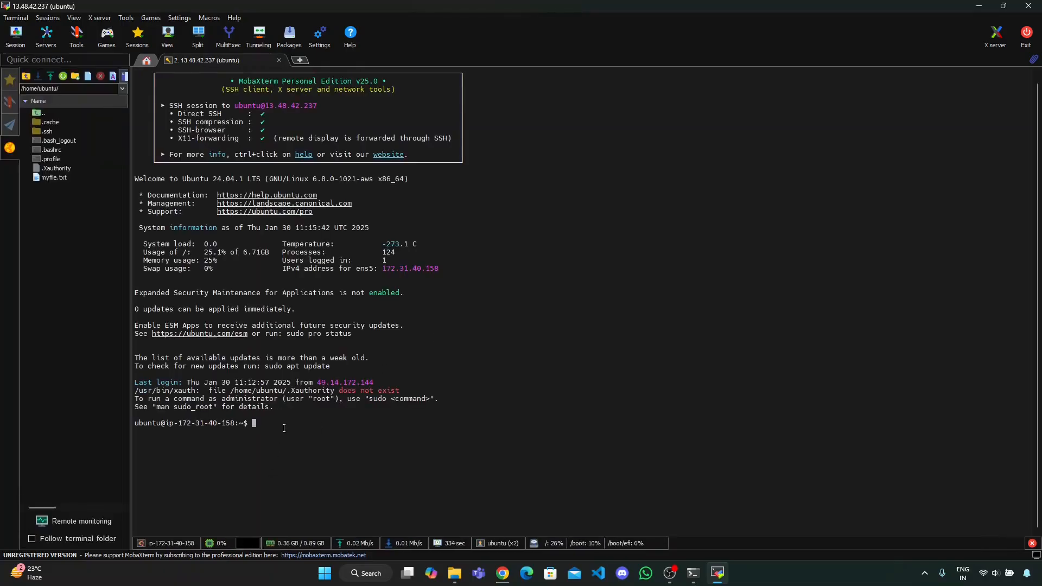
List the files in the remote home directory and display the contents of myfile.txt in the MobaXterm session.
type("ls")
key("Return")
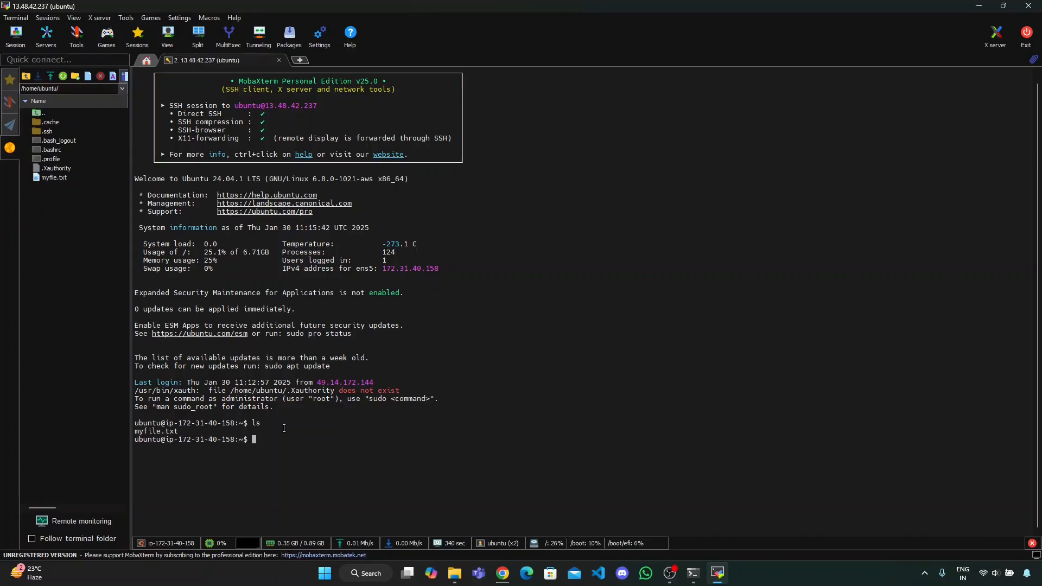
type("cat m")
key("Tab")
key("Return")
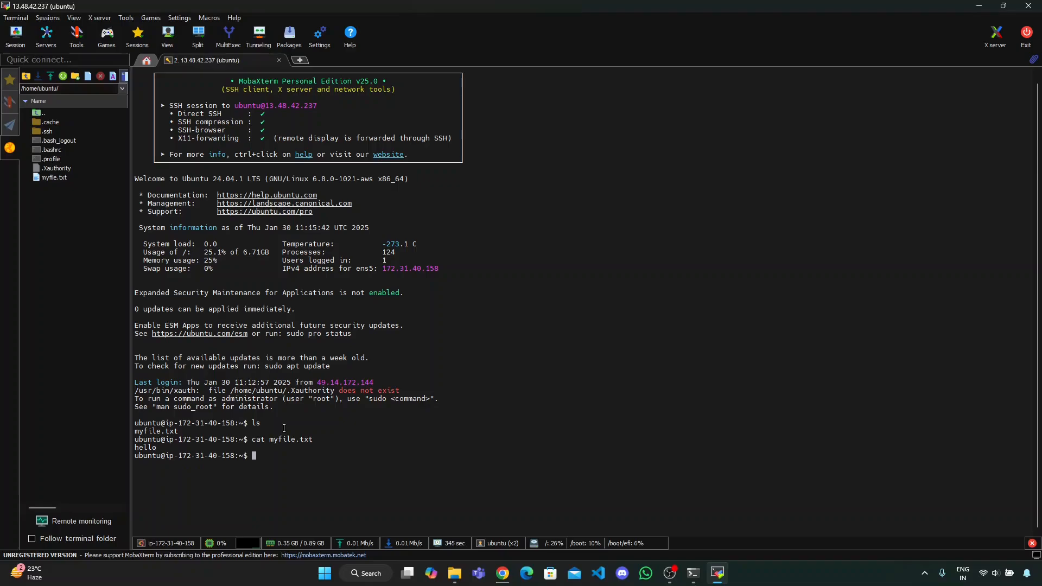